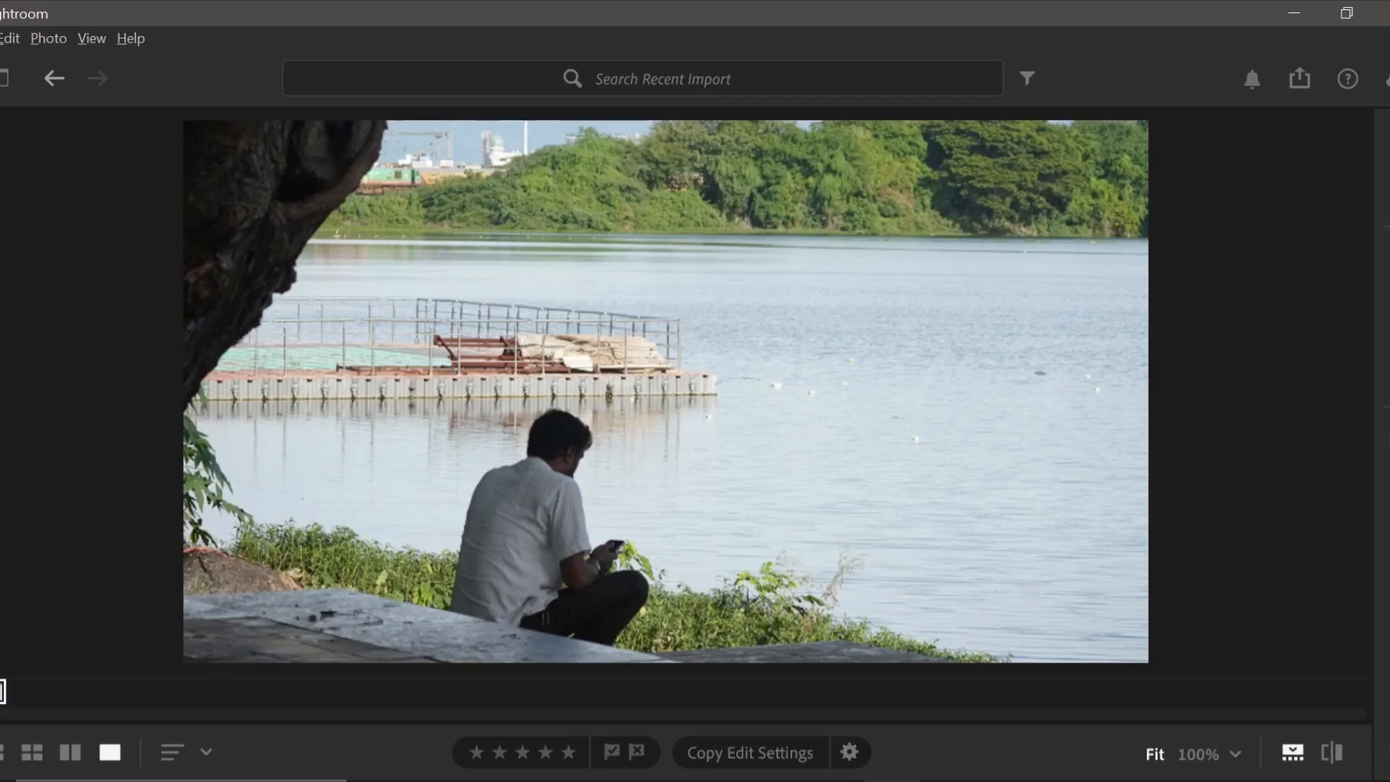
Start editing the photo and set Exposure to -0.75, Contrast to +88 and Highlights to -60.
key(e)
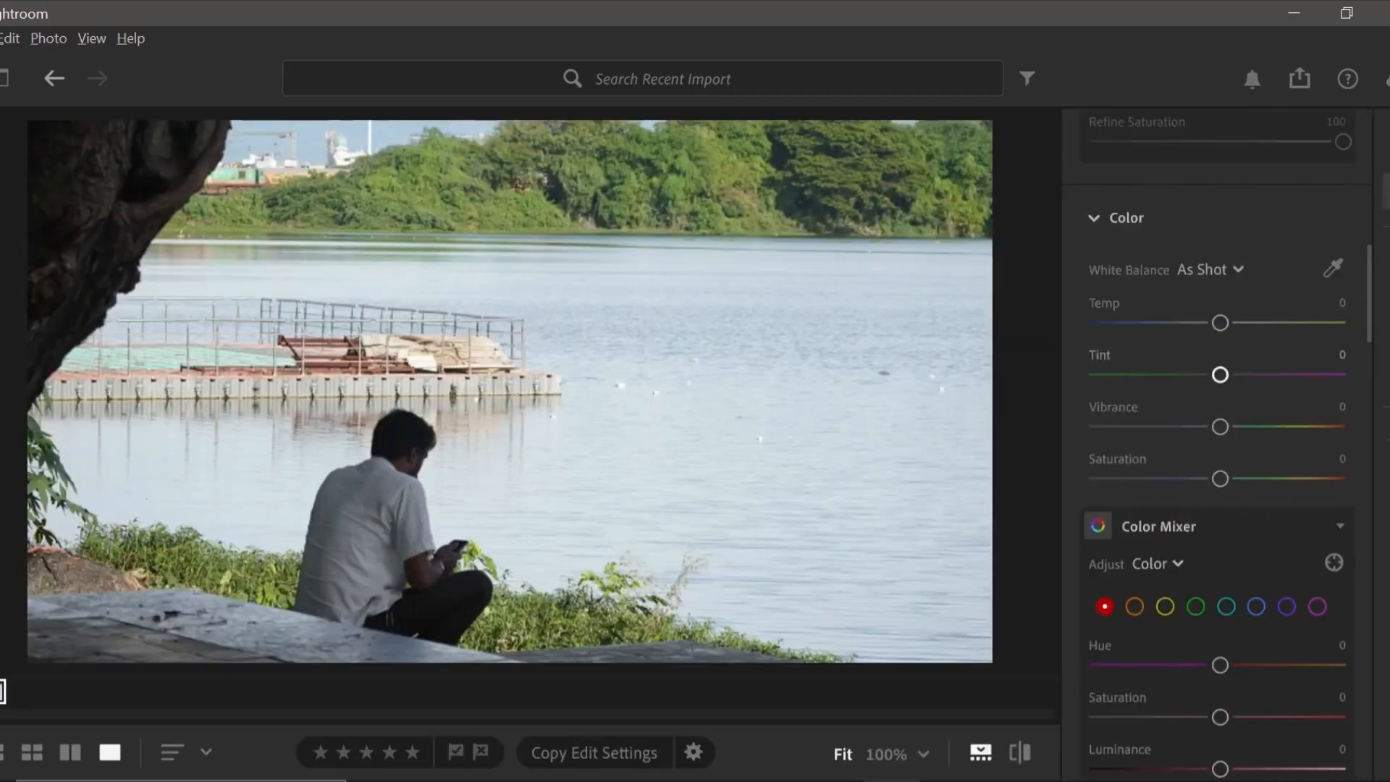
scroll(1221, 374, up, 10)
scroll(1216, 434, up, 4)
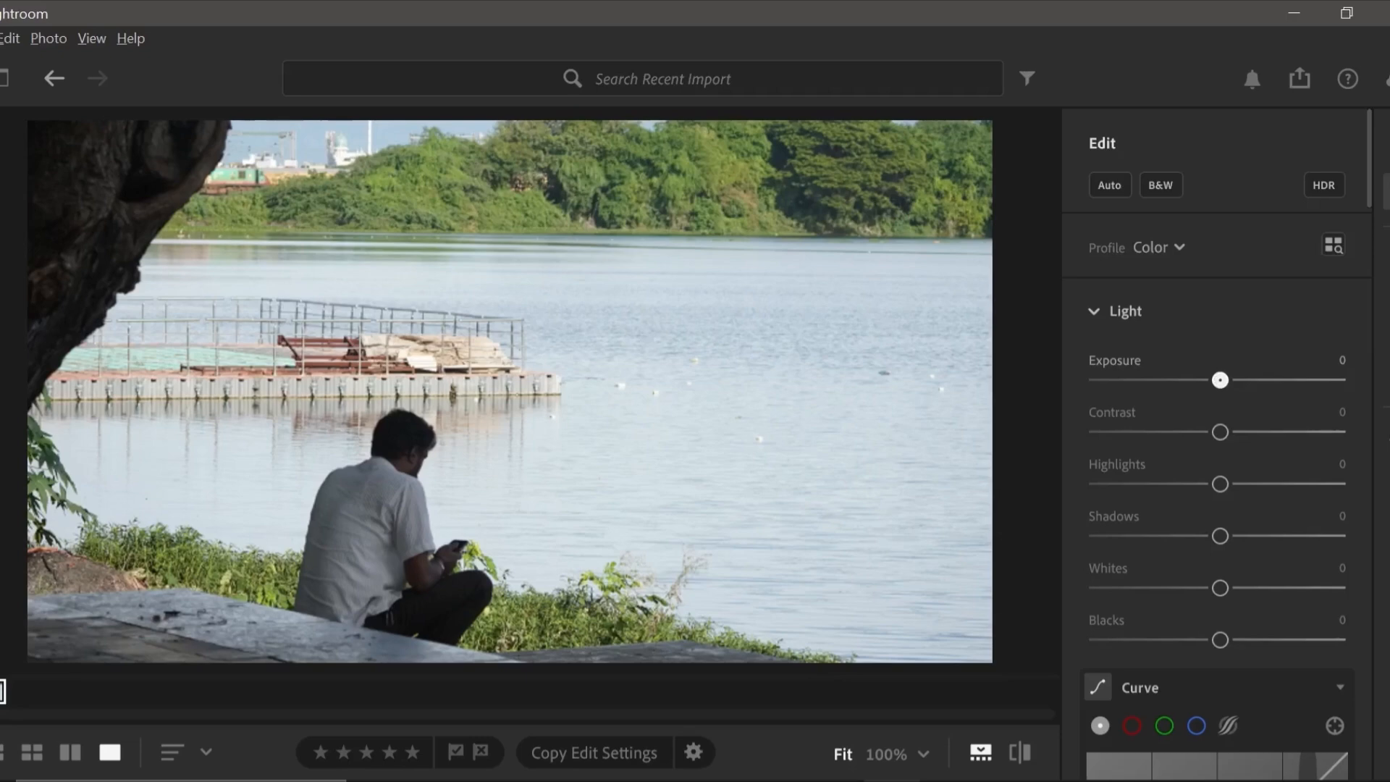
drag(1220, 380, 1202, 380)
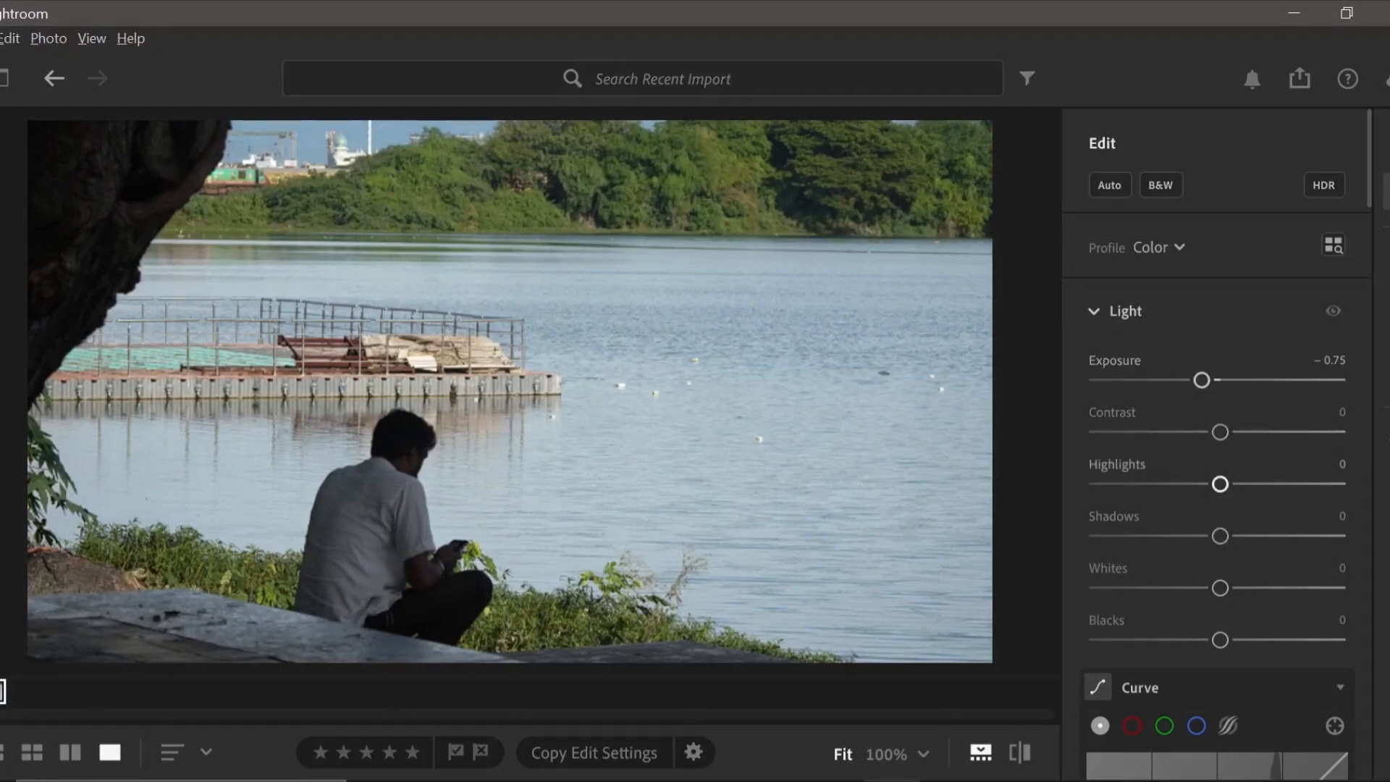
drag(1220, 432, 1329, 432)
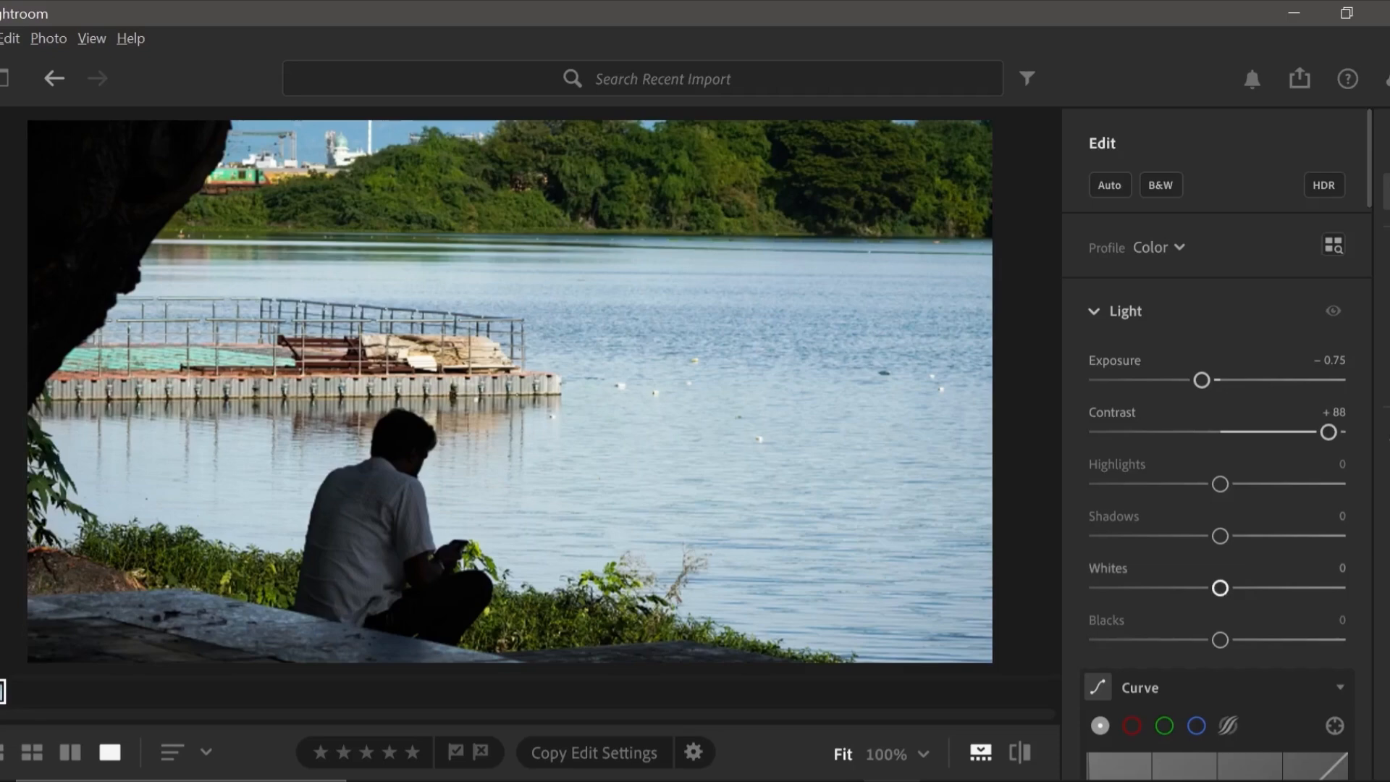
drag(1220, 483, 1146, 483)
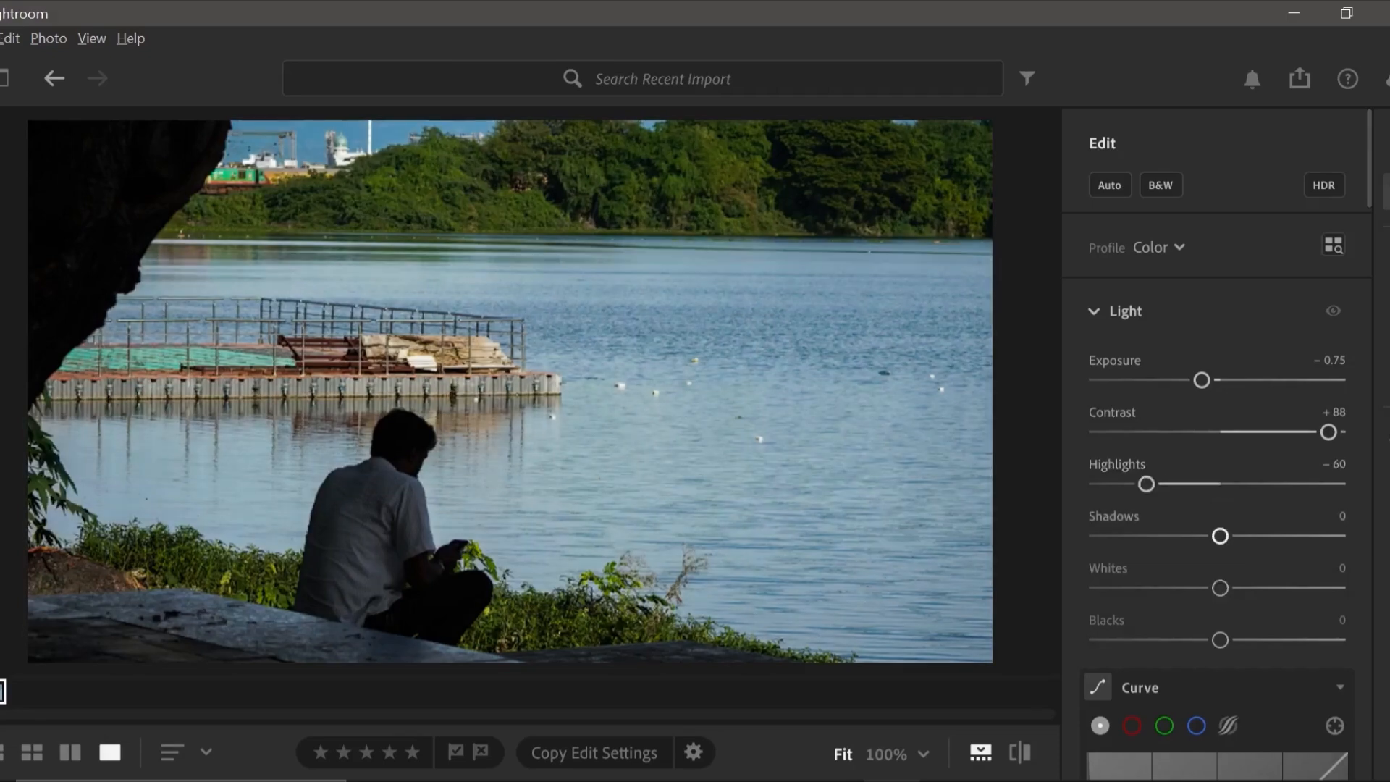
Set the photo's Shadows to +65, Whites to -54 and Blacks to +24.
drag(1220, 536, 1300, 536)
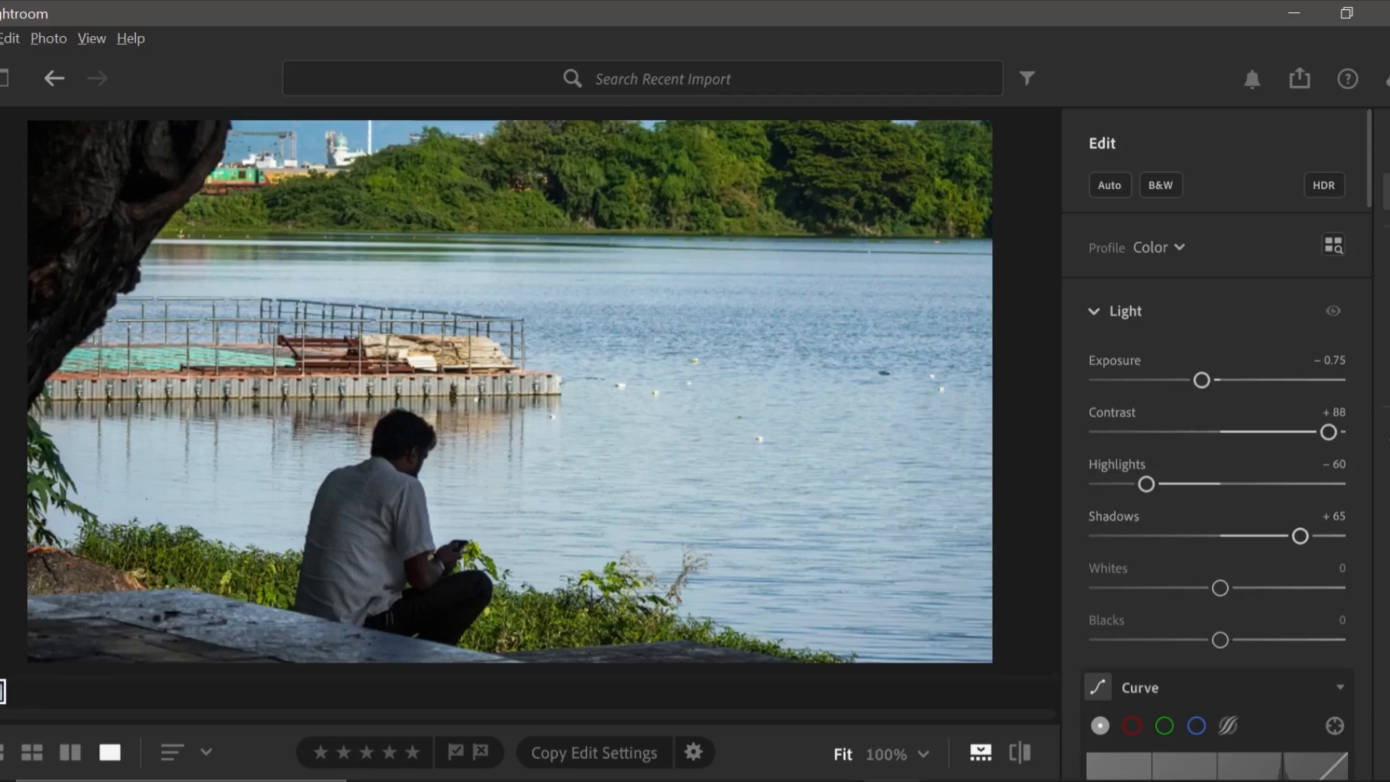
drag(1220, 588, 1154, 588)
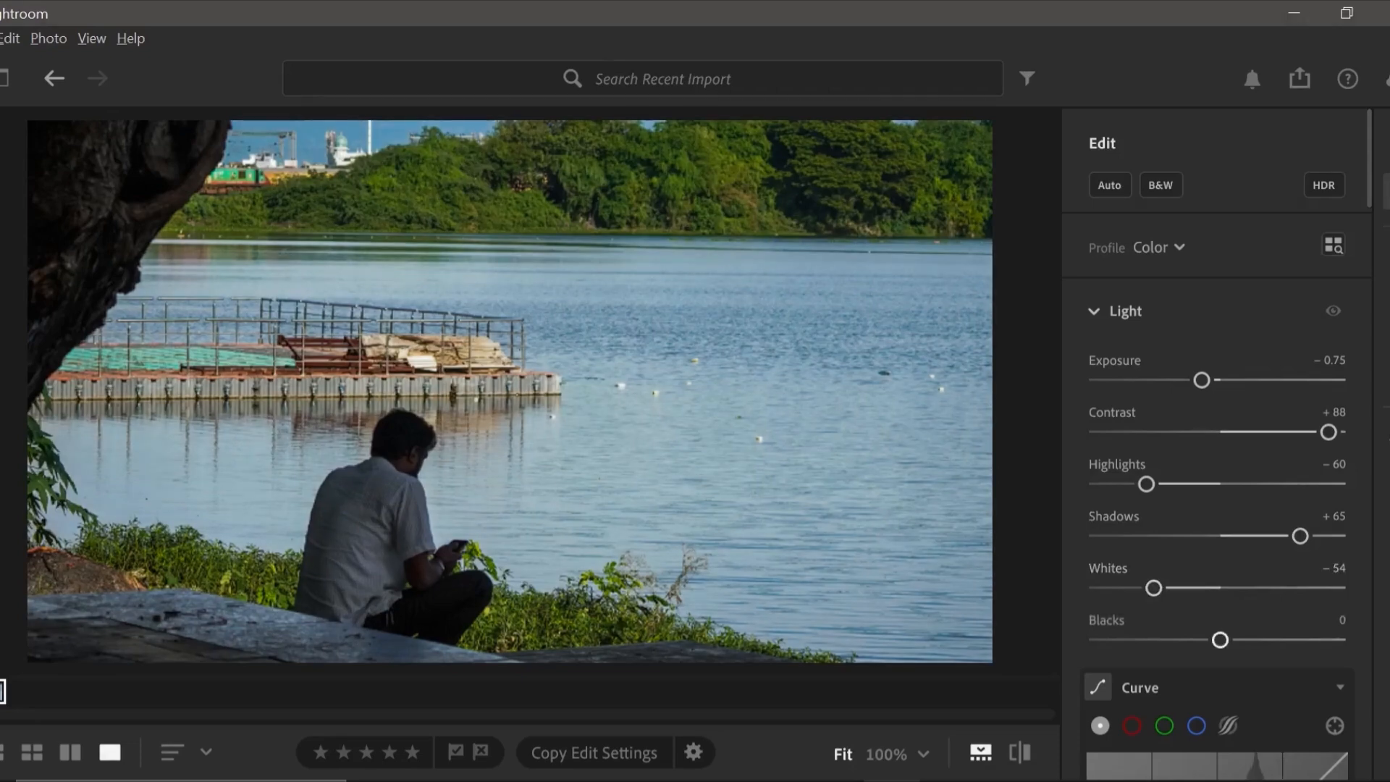
drag(1220, 640, 1250, 640)
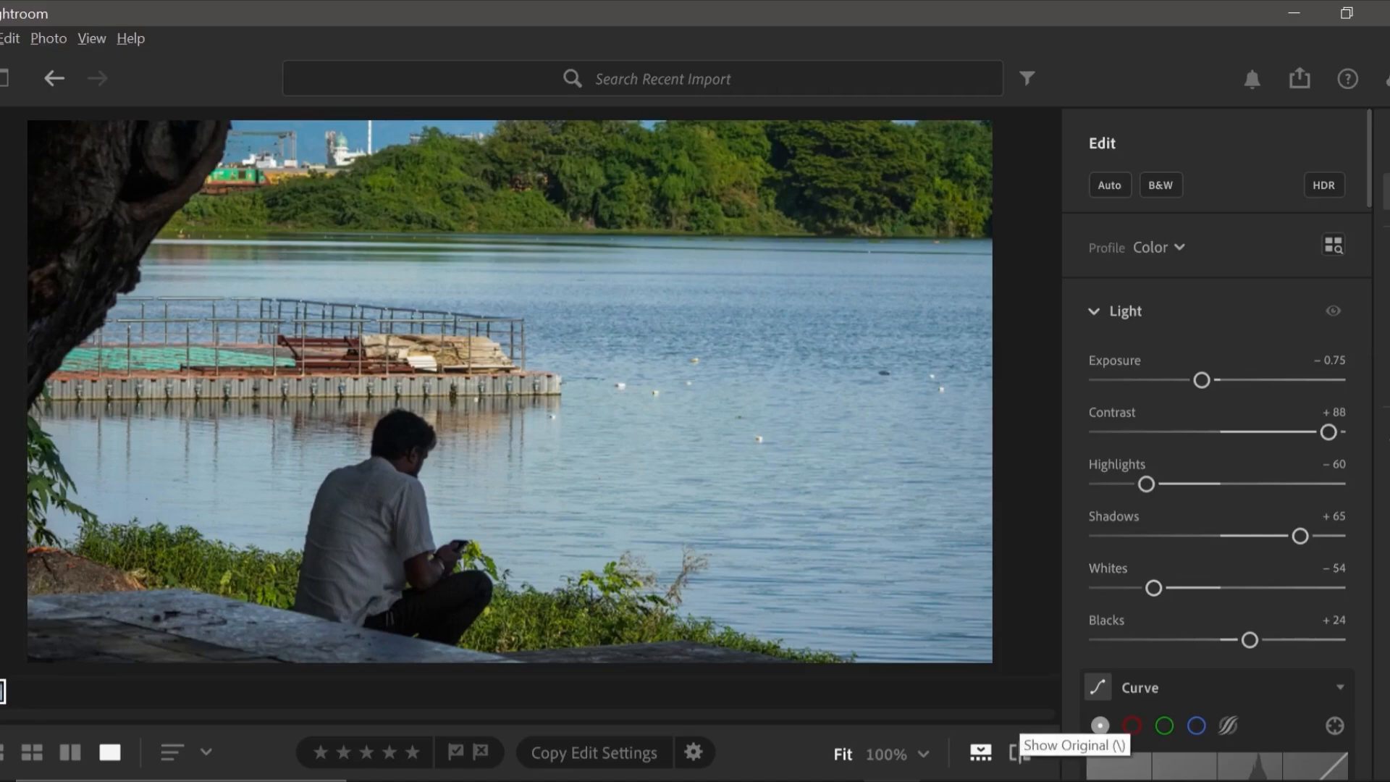
Compare the edited photo with the original version.
click(1018, 753)
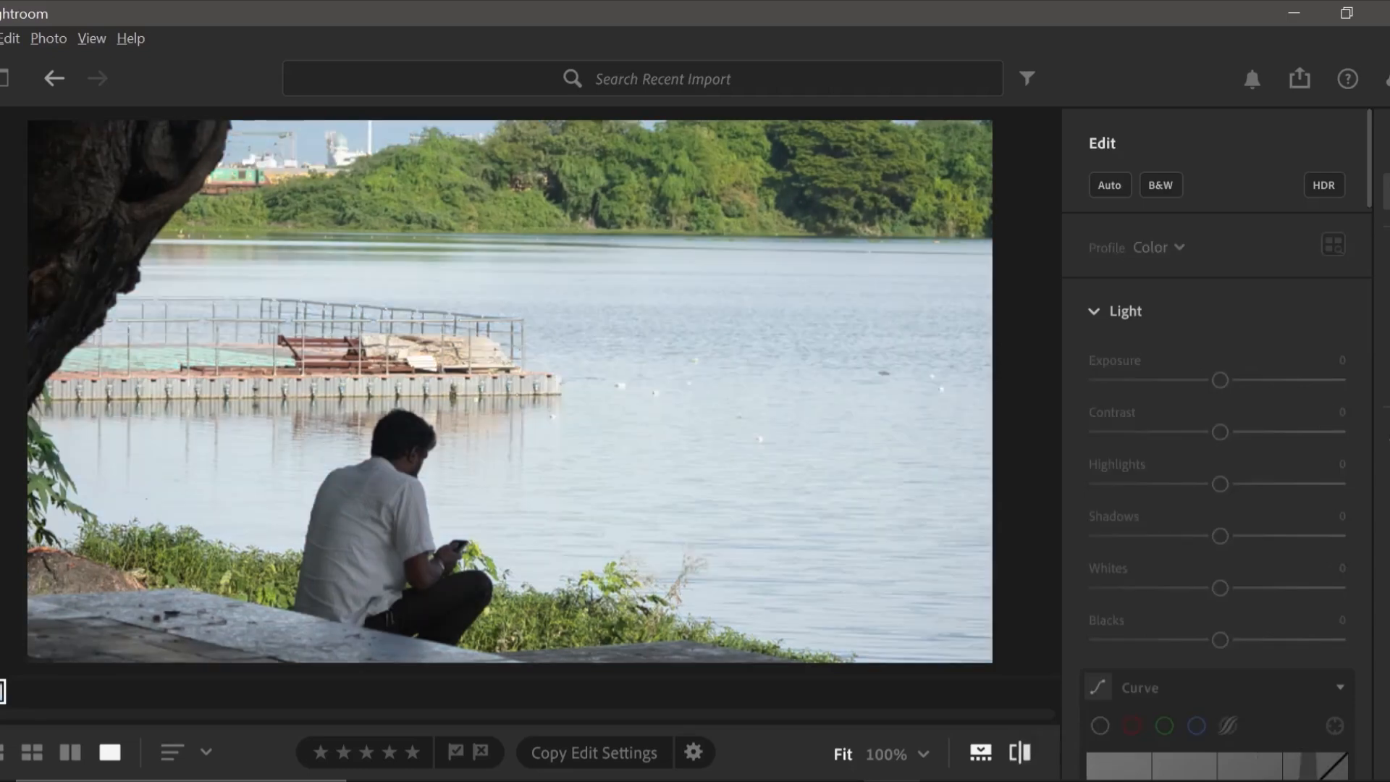
click(1019, 753)
click(1019, 753)
click(1018, 753)
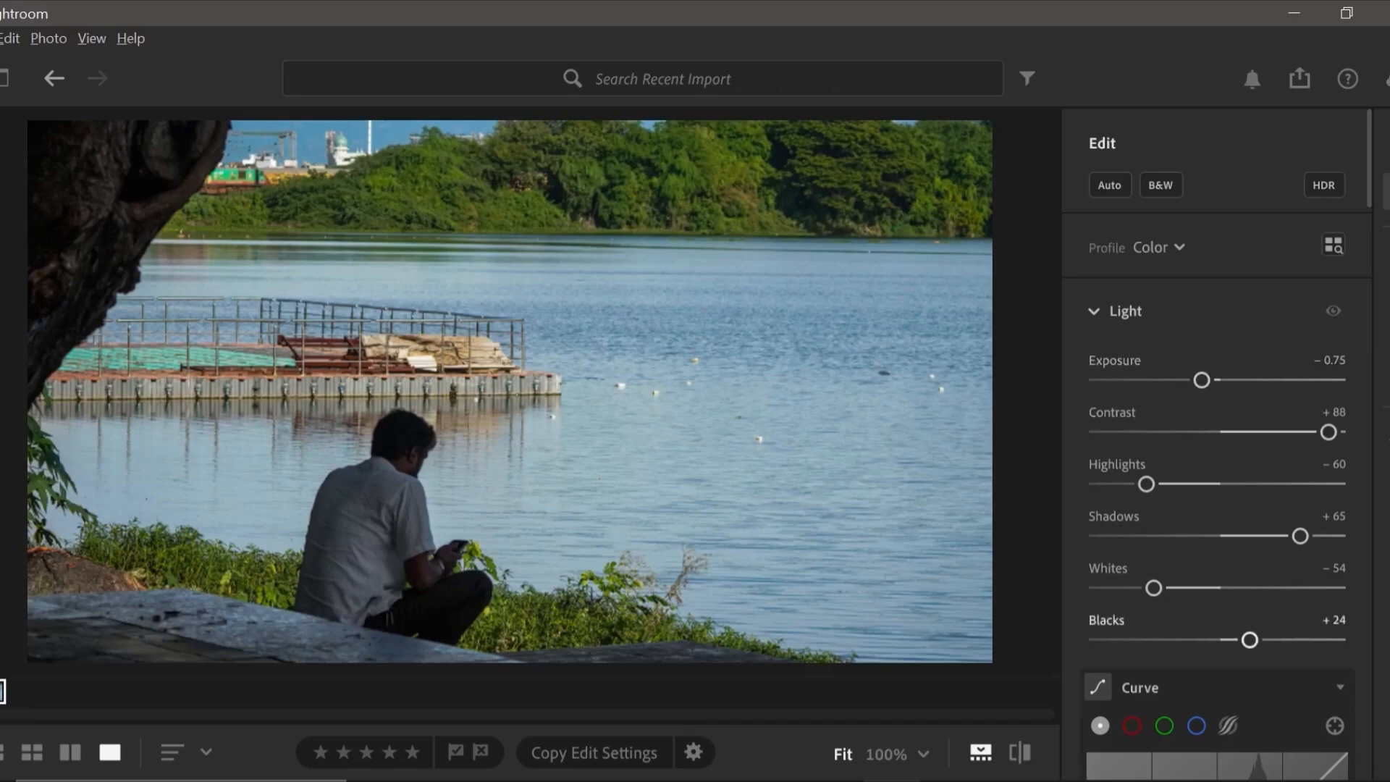
Anchor the main tone curve with three evenly spaced points and raise its black end point to slightly above 14.
scroll(1217, 449, down, 3)
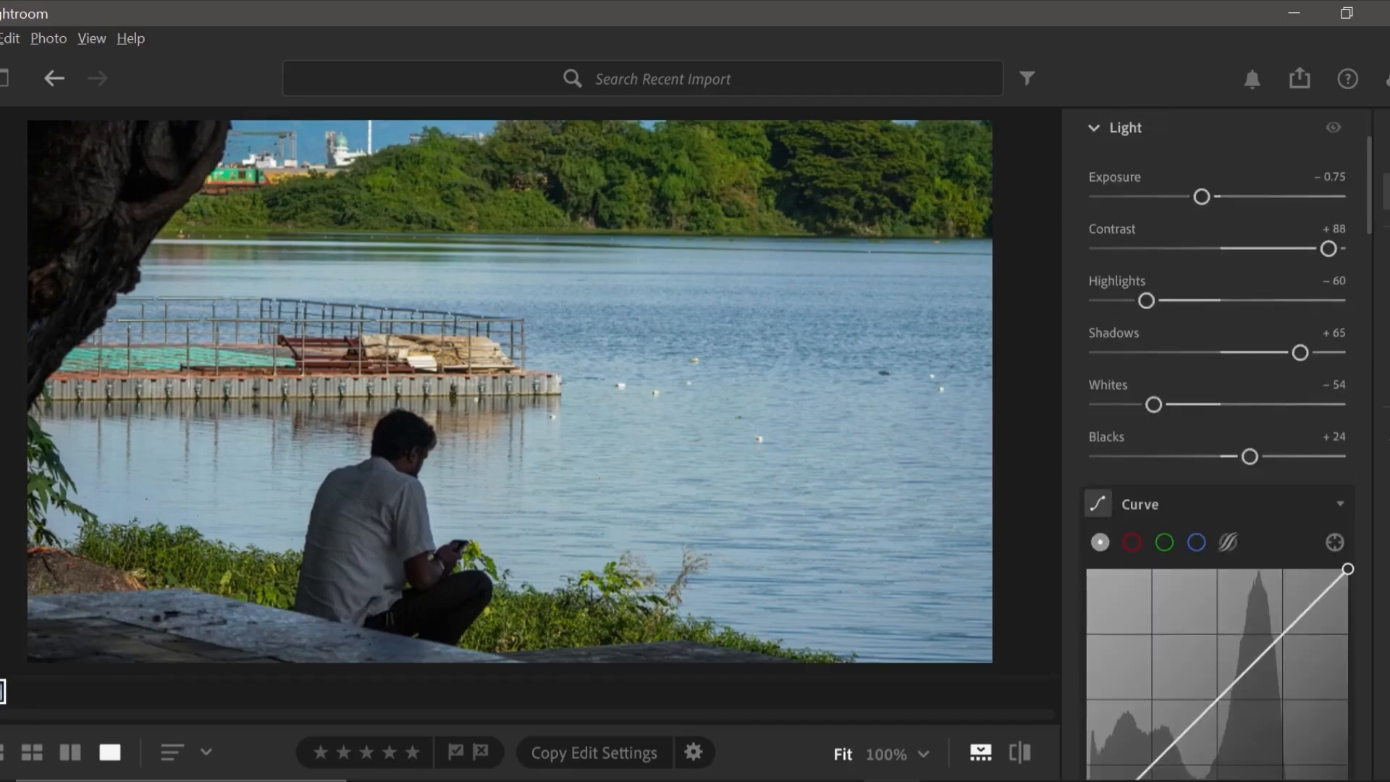
scroll(1223, 445, down, 1)
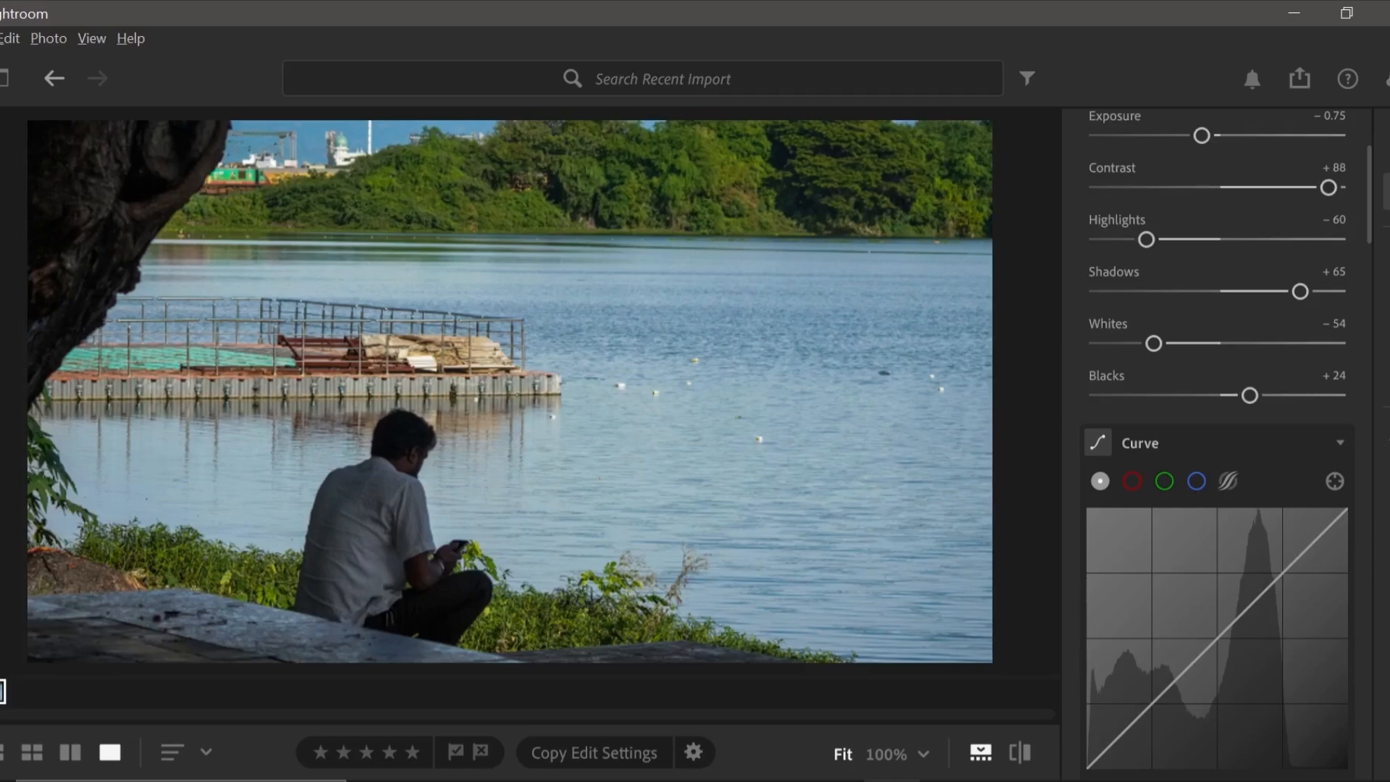
scroll(1217, 579, down, 1)
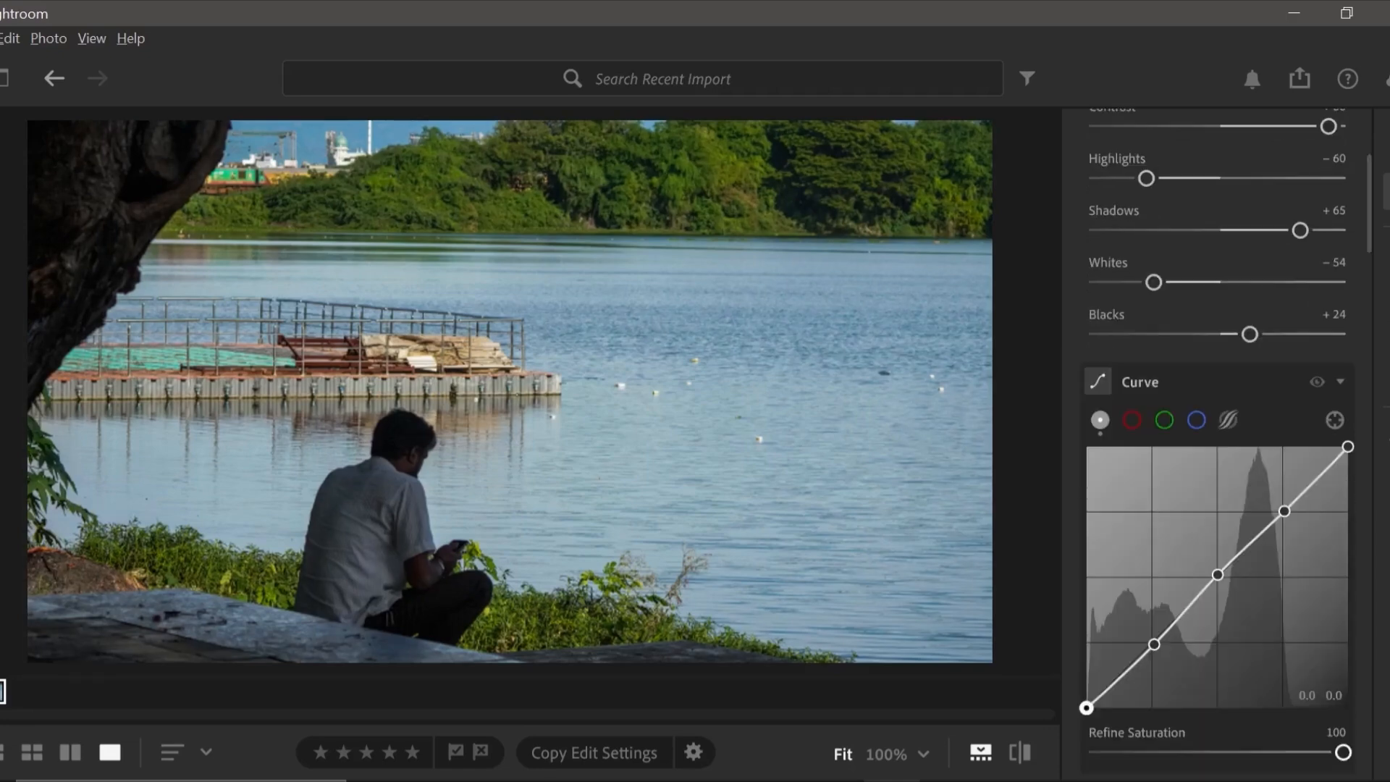
drag(1086, 707, 1086, 671)
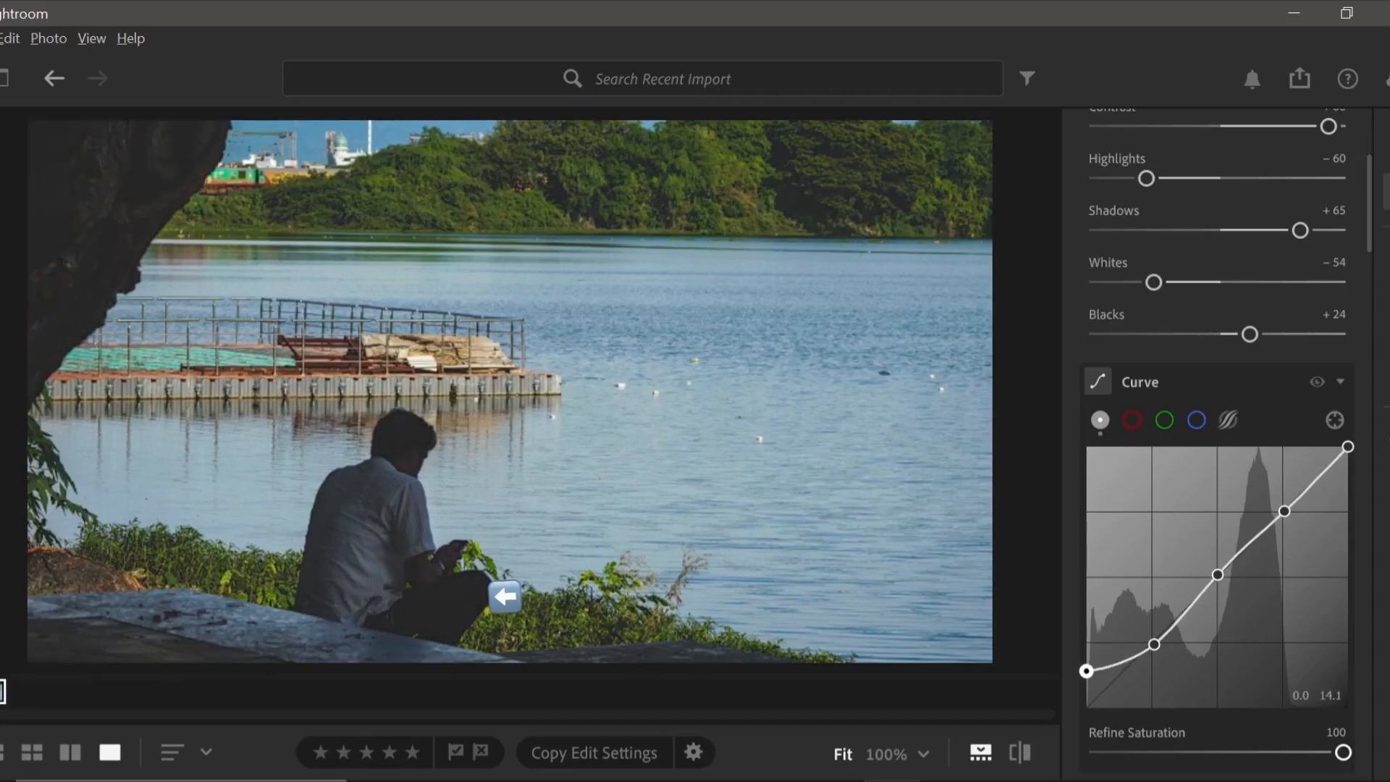
drag(1086, 671, 1086, 665)
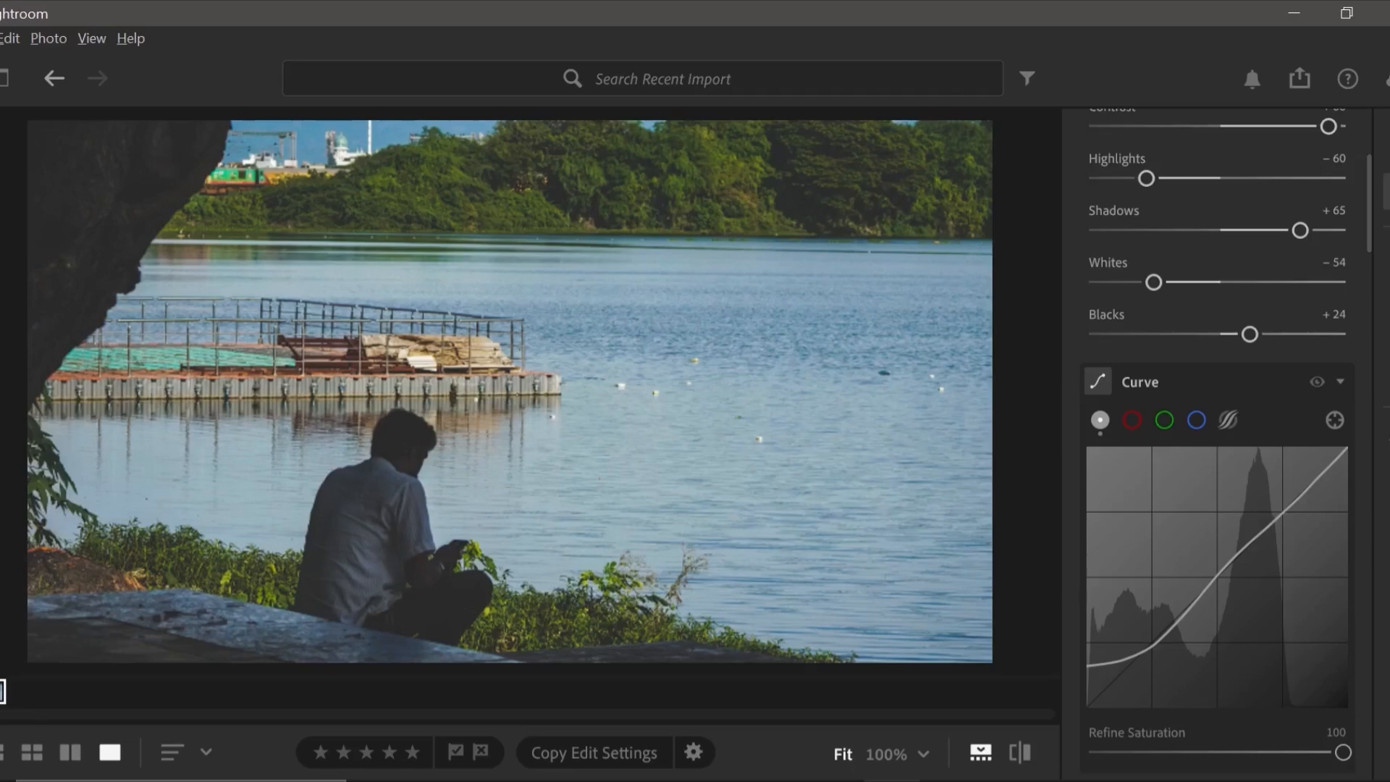
scroll(1220, 434, down, 5)
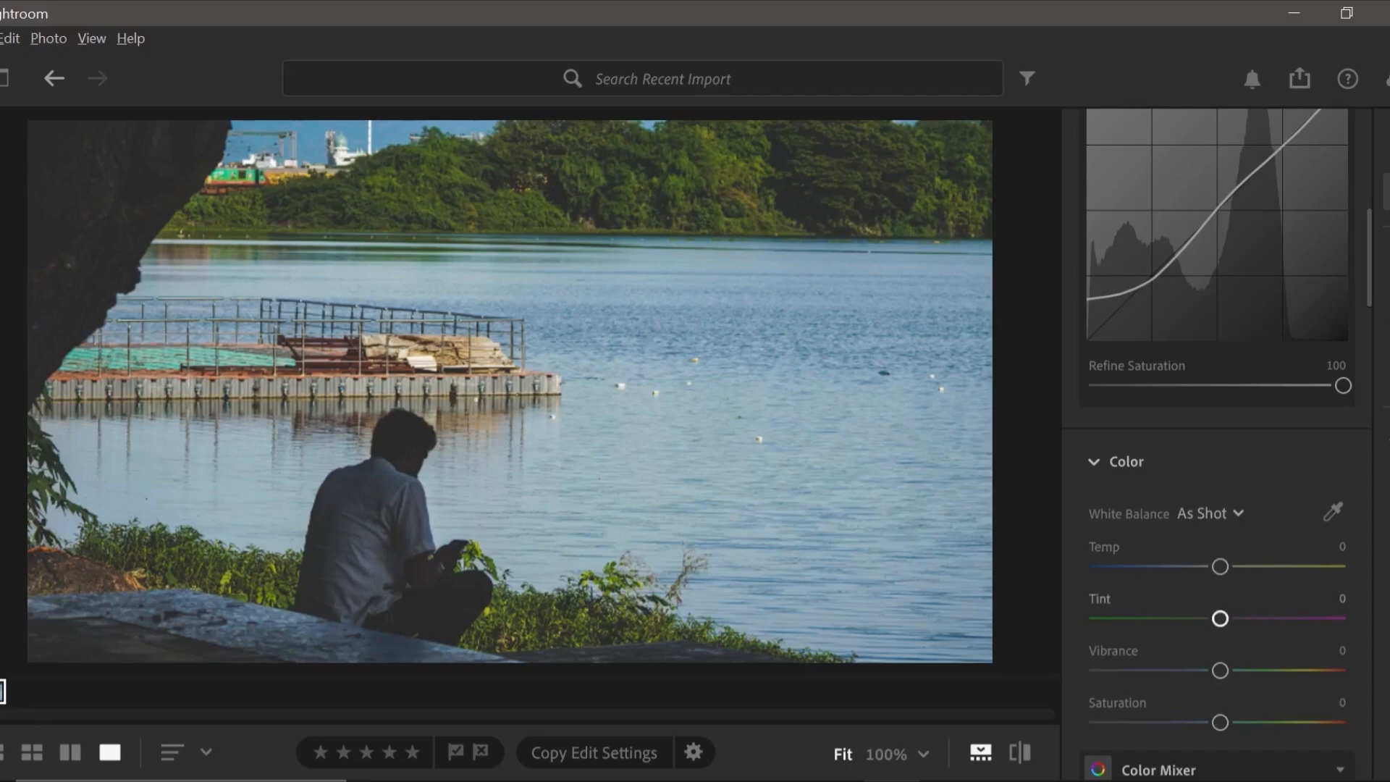
mouse_move(1220, 566)
mouse_down()
mouse_move(1245, 566)
mouse_move(1194, 566)
mouse_up()
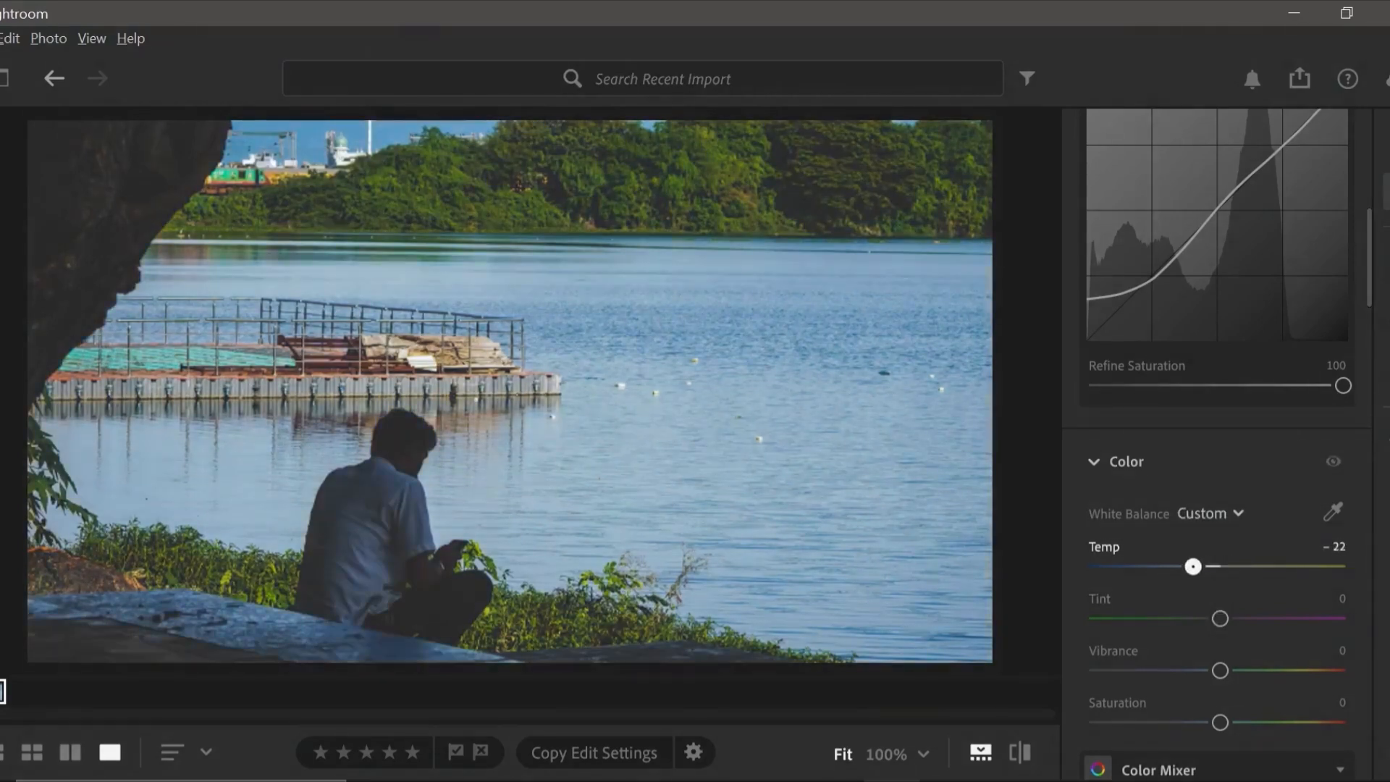
double_click(1193, 566)
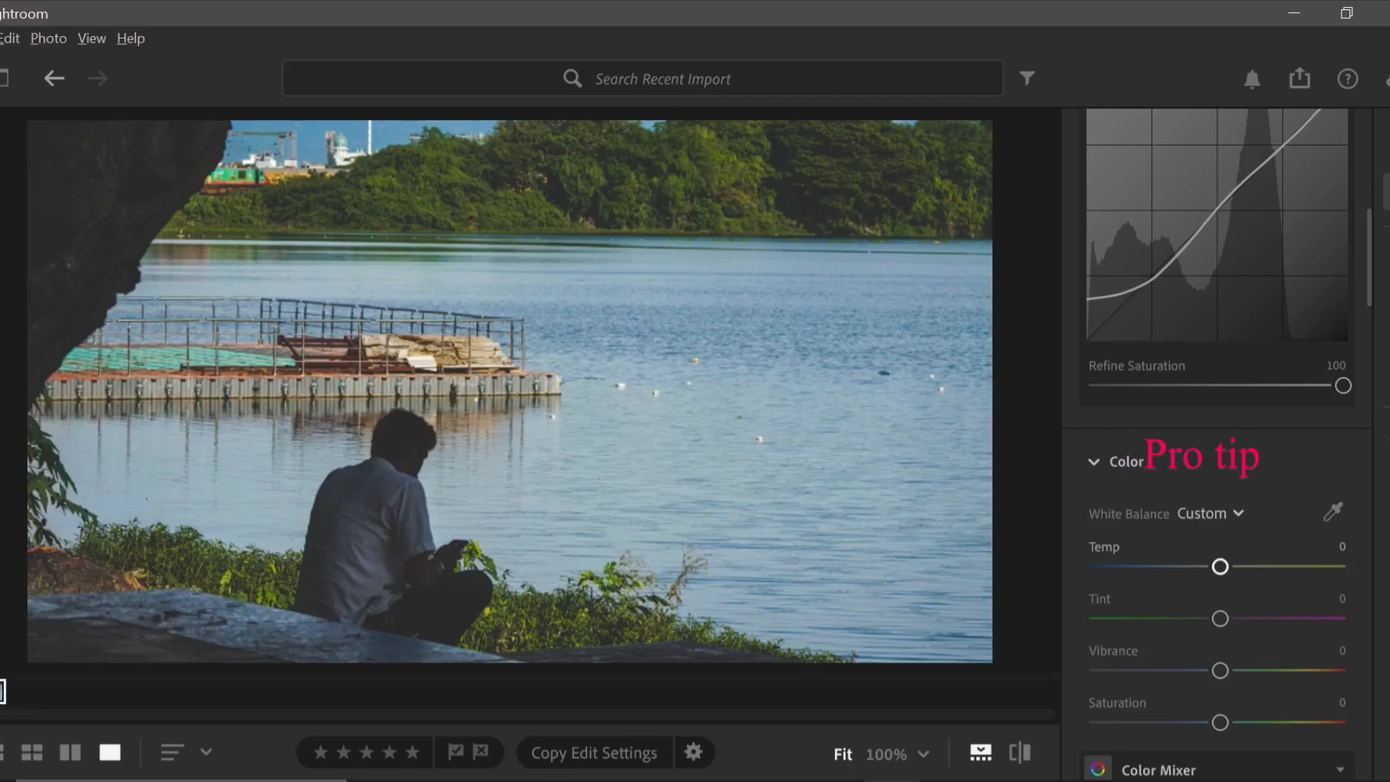
drag(1220, 566, 1156, 566)
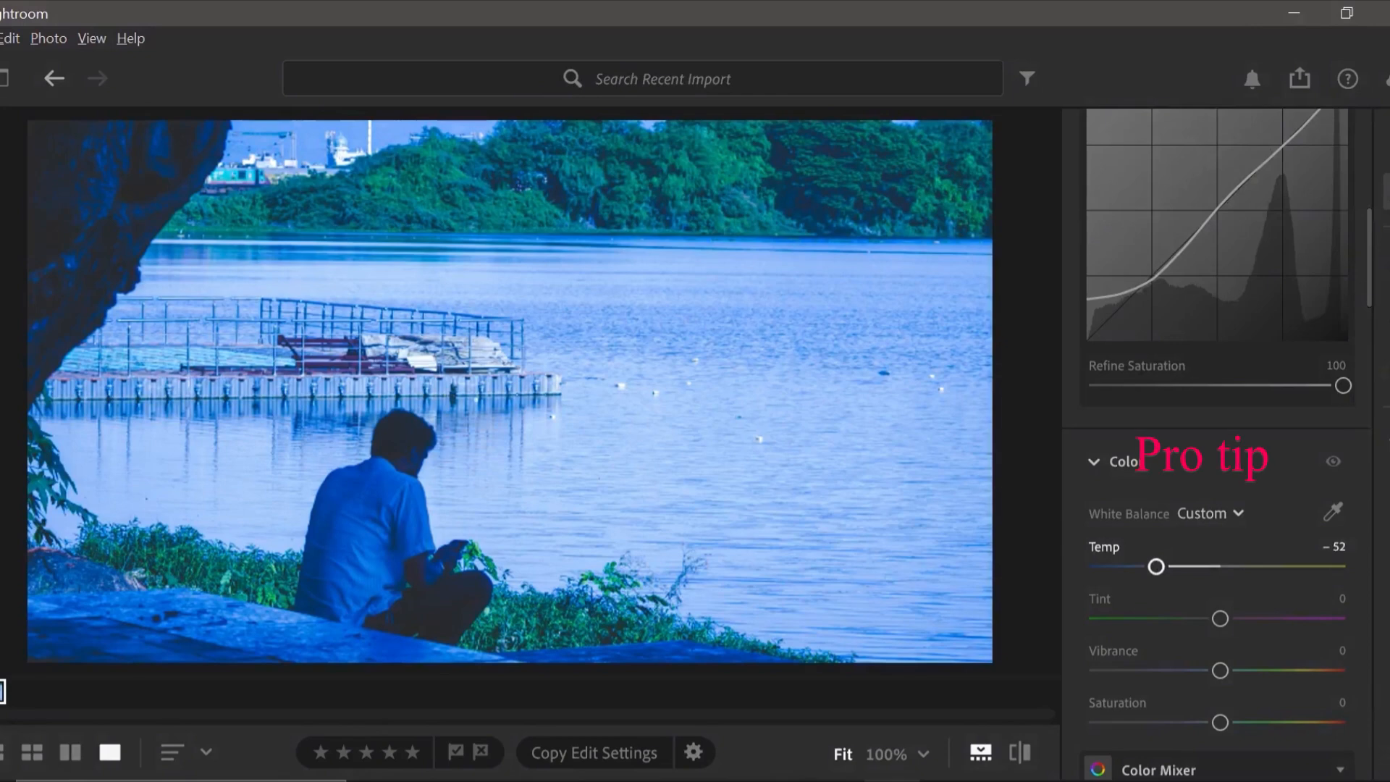
mouse_move(1156, 567)
mouse_down()
mouse_move(1204, 566)
mouse_move(1164, 566)
mouse_up()
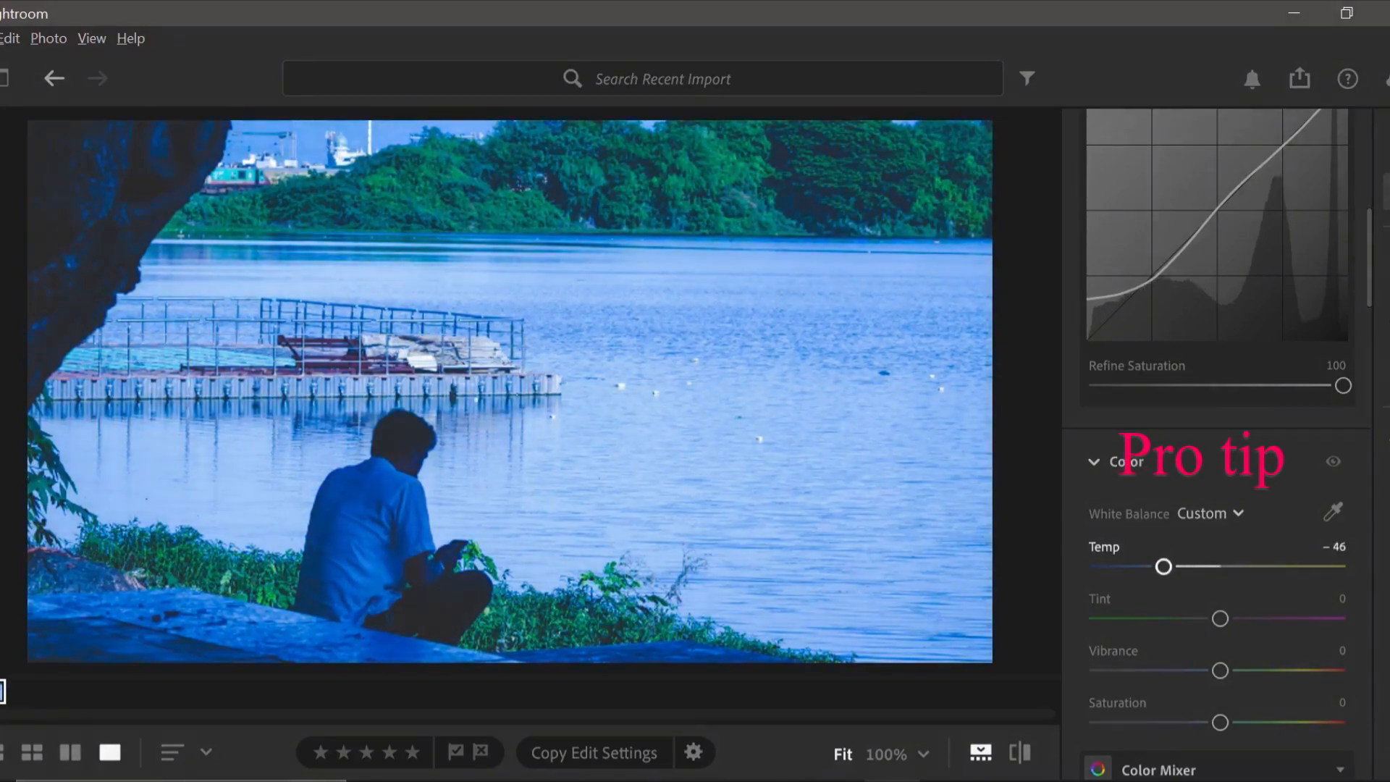
double_click(1163, 566)
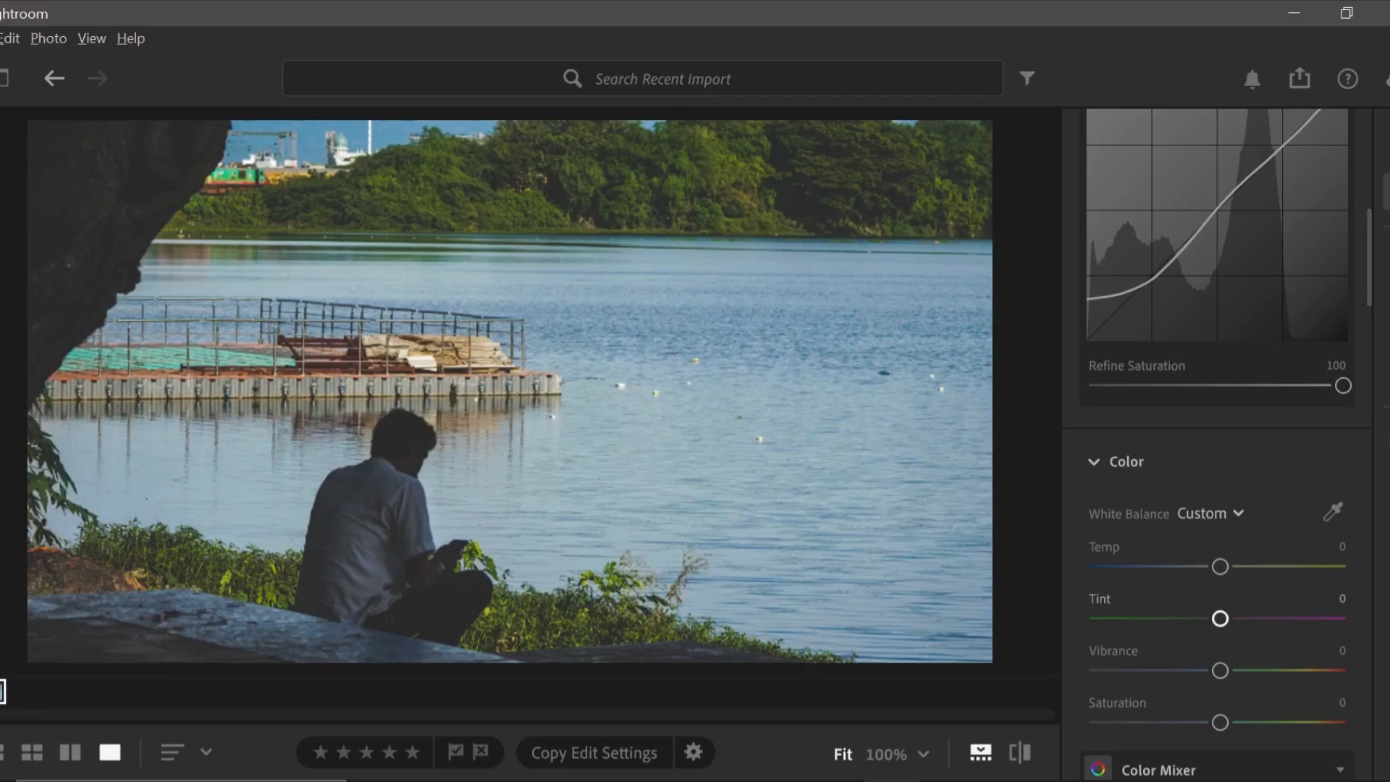
Set the photo's Tint to -16, Vibrance to +51 and overall Saturation to -10.
click(1219, 618)
drag(1220, 618, 1201, 618)
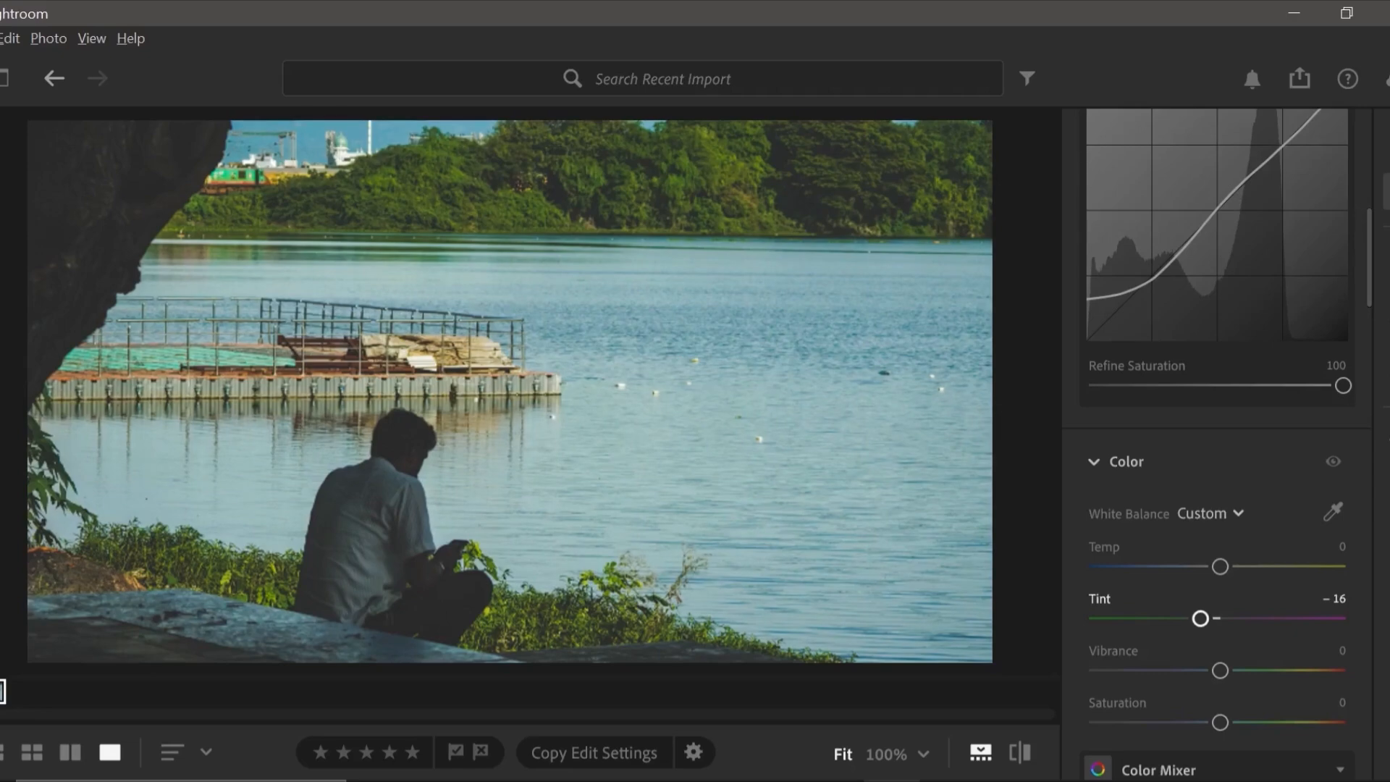
drag(1220, 671, 1283, 671)
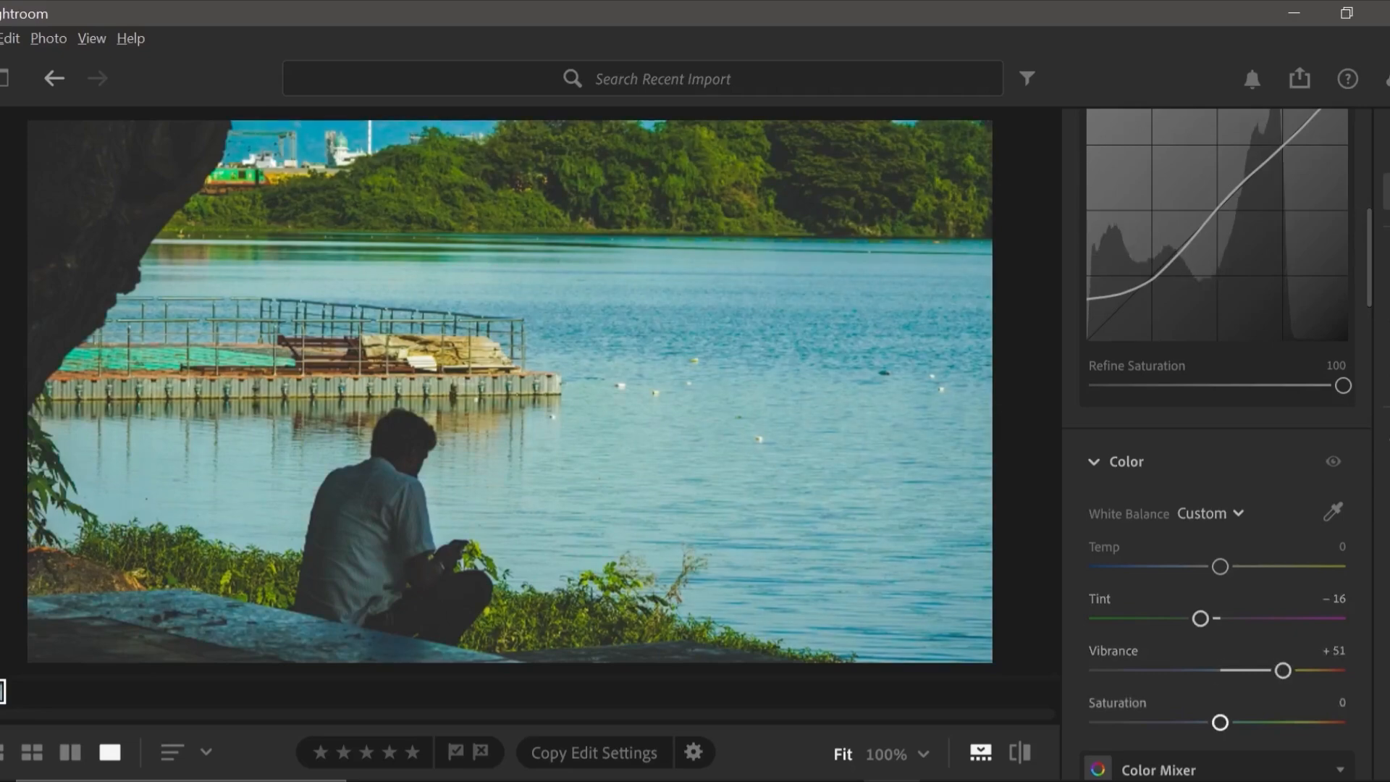
drag(1220, 722, 1208, 722)
Set the Saturation of the red range to -50 in the Color Mixer.
scroll(1207, 722, down, 1)
scroll(1225, 441, down, 3)
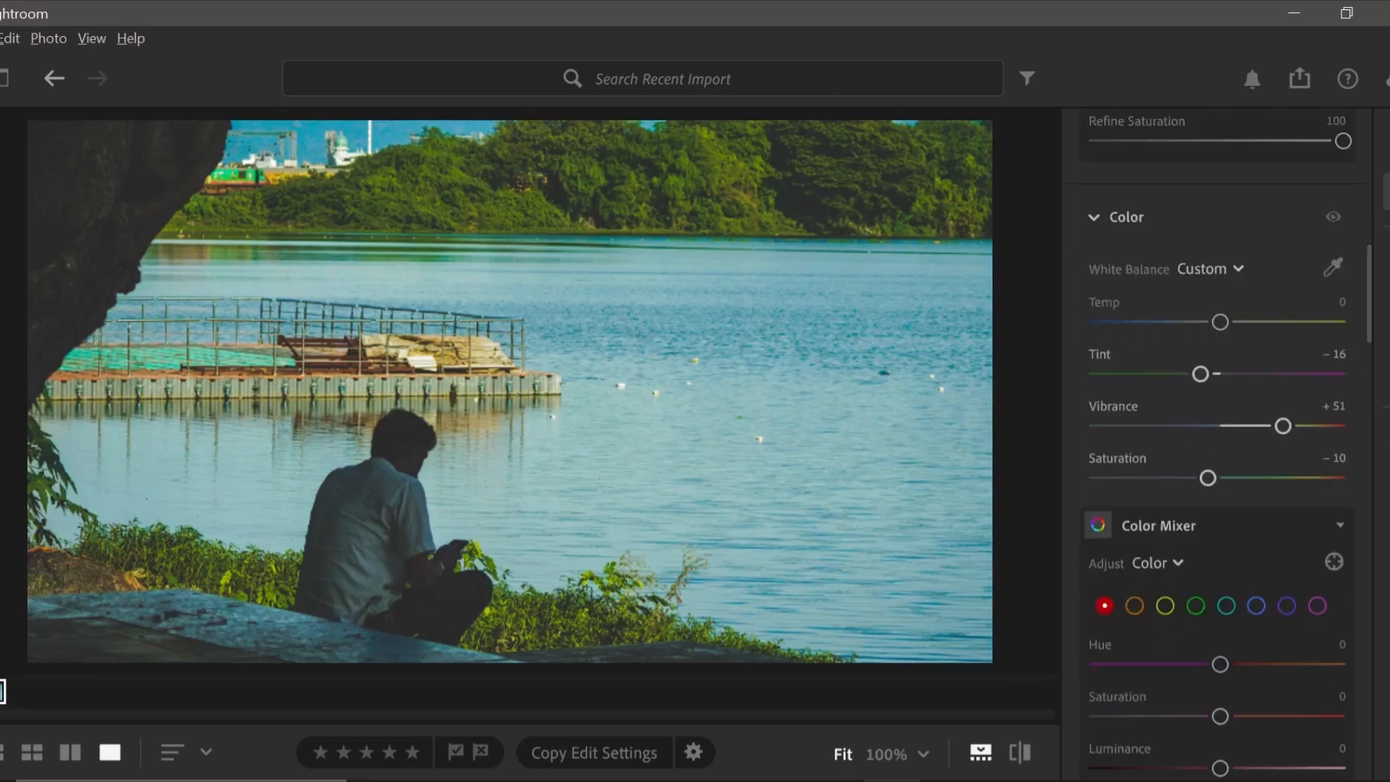
scroll(1224, 446, down, 1)
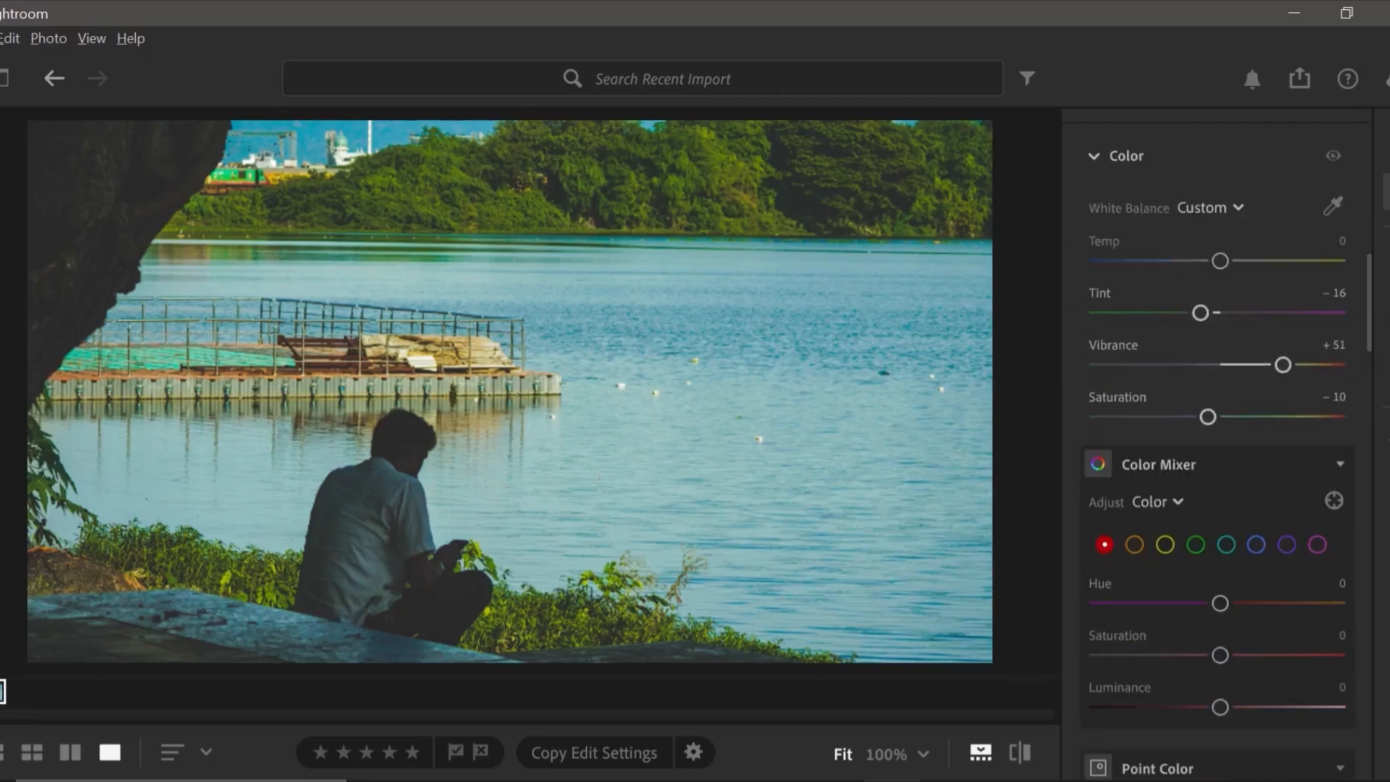
scroll(1220, 541, down, 1)
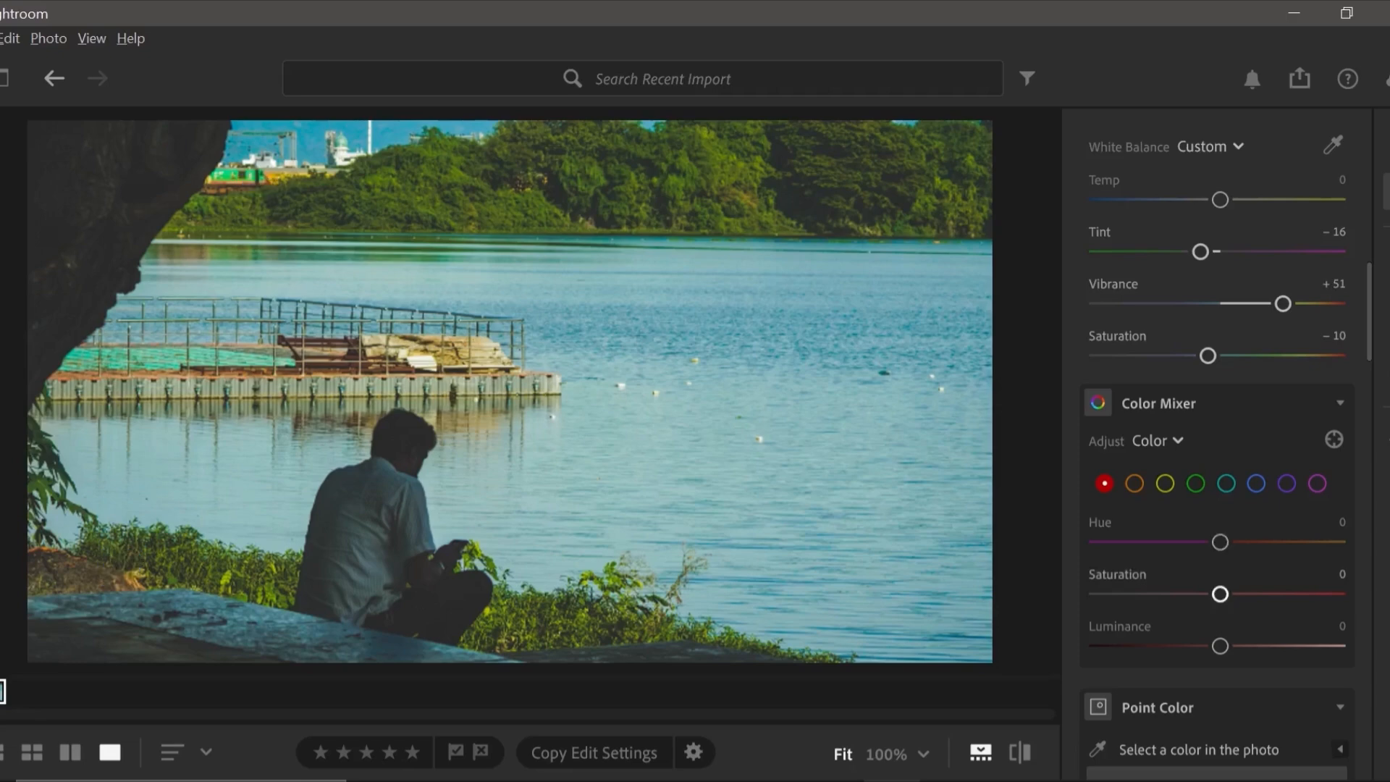
drag(1220, 595, 1158, 594)
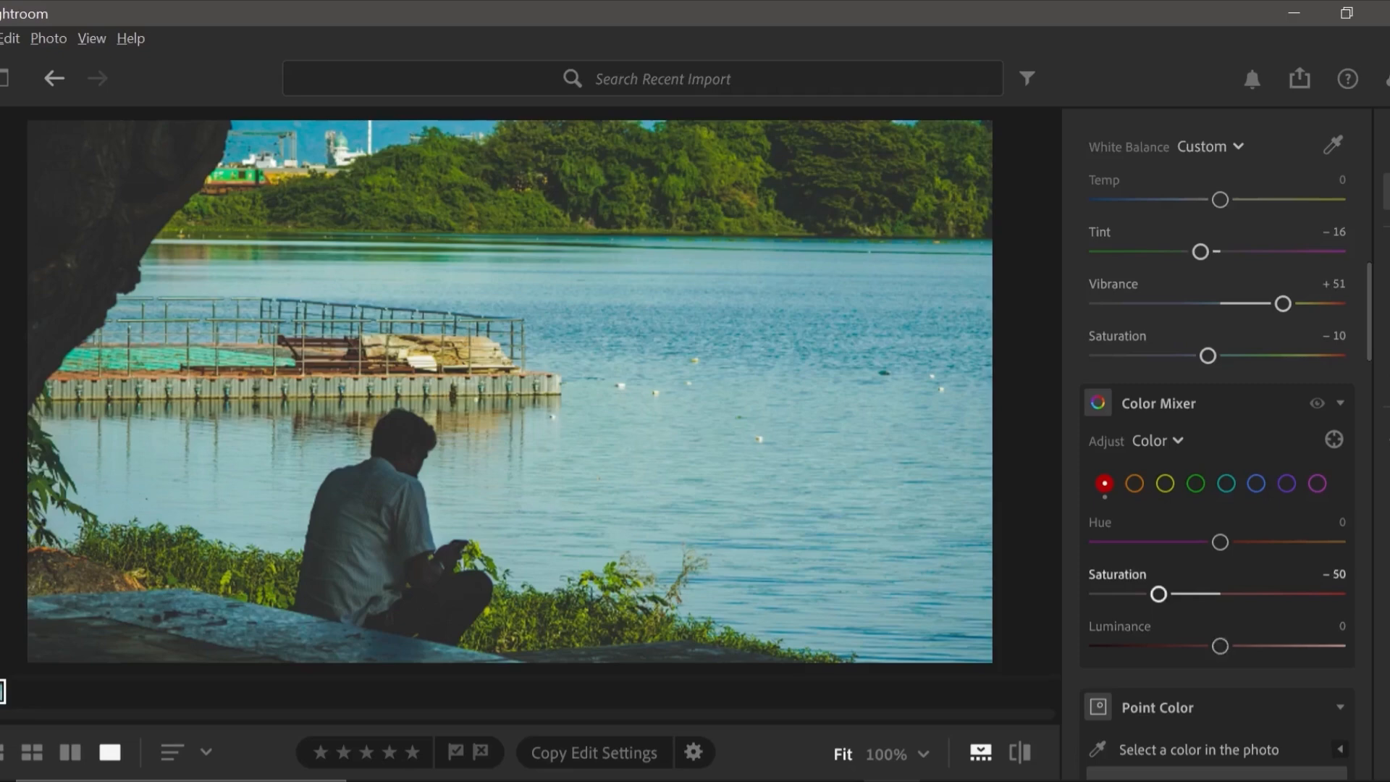
Adjust the orange range in the Color Mixer to Hue -10, Saturation -24 and Luminance +22.
click(1134, 483)
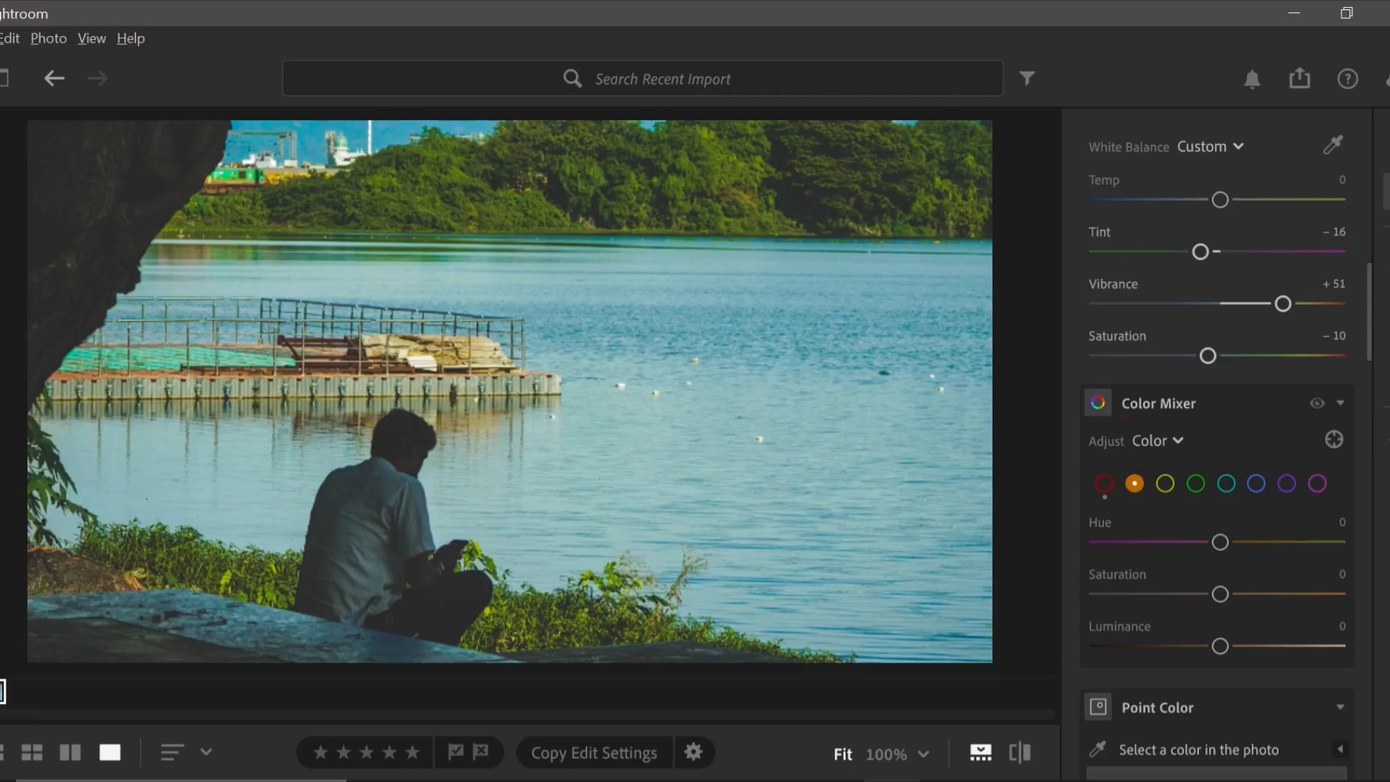
drag(1220, 543, 1208, 543)
drag(1220, 594, 1191, 594)
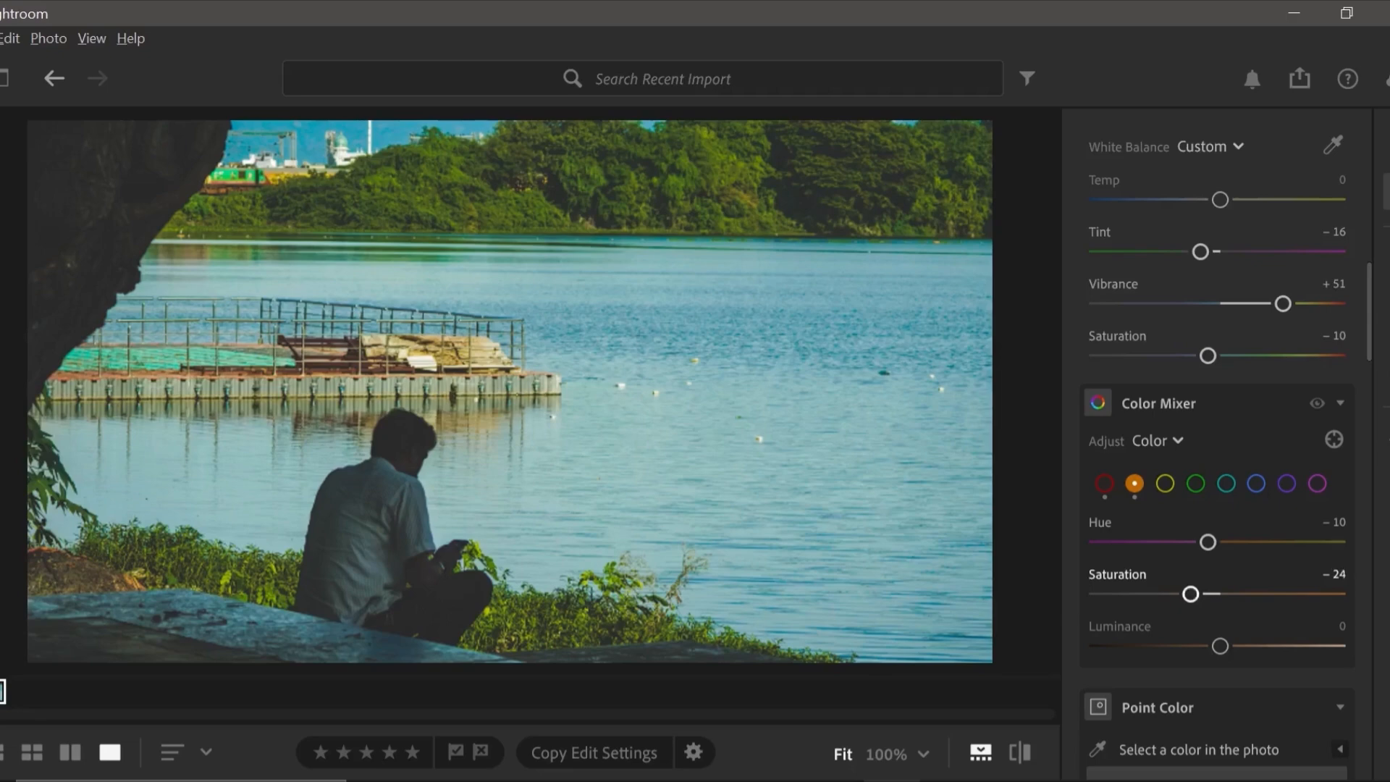
drag(1220, 645, 1246, 646)
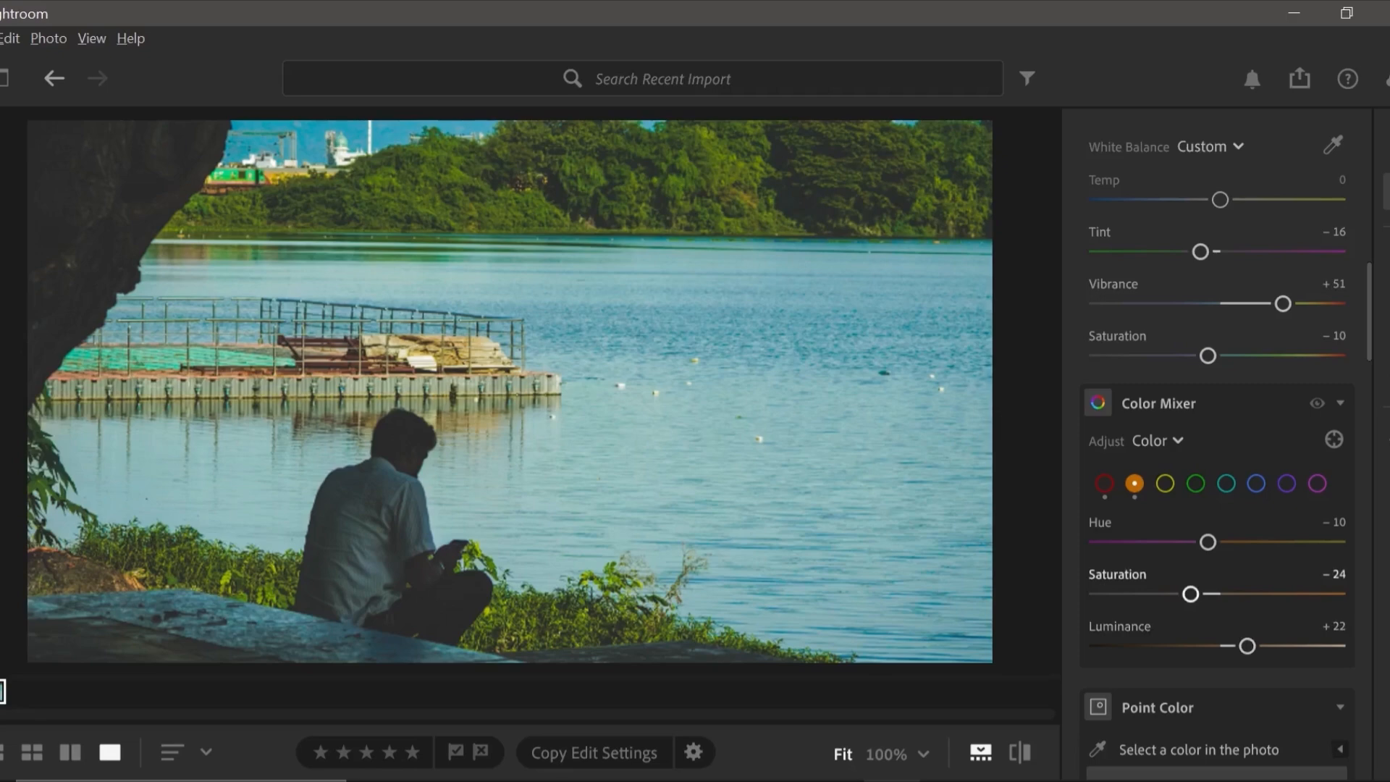
Adjust the yellow range in the Color Mixer to Hue -100, Saturation -30 and Luminance +25.
click(1165, 483)
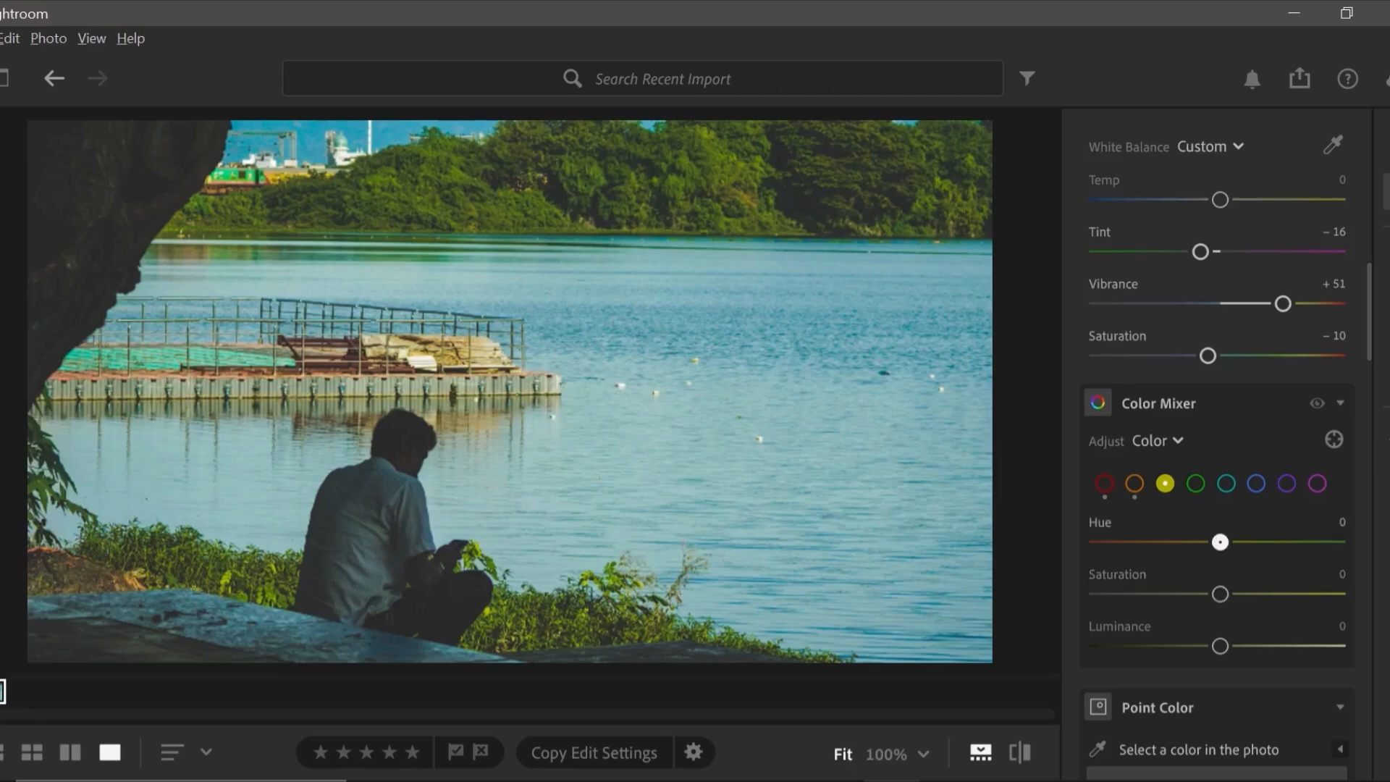
drag(1220, 542, 1097, 541)
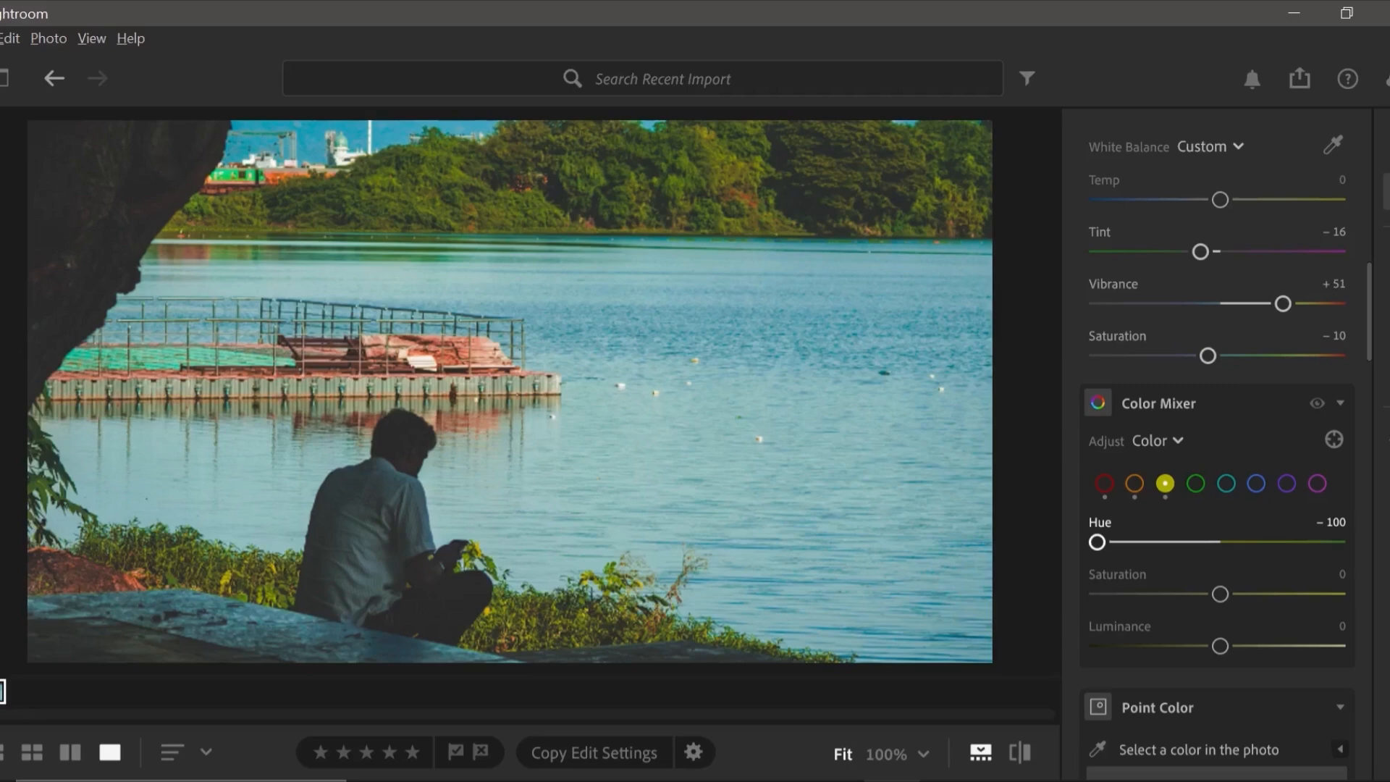
drag(1220, 594, 1183, 594)
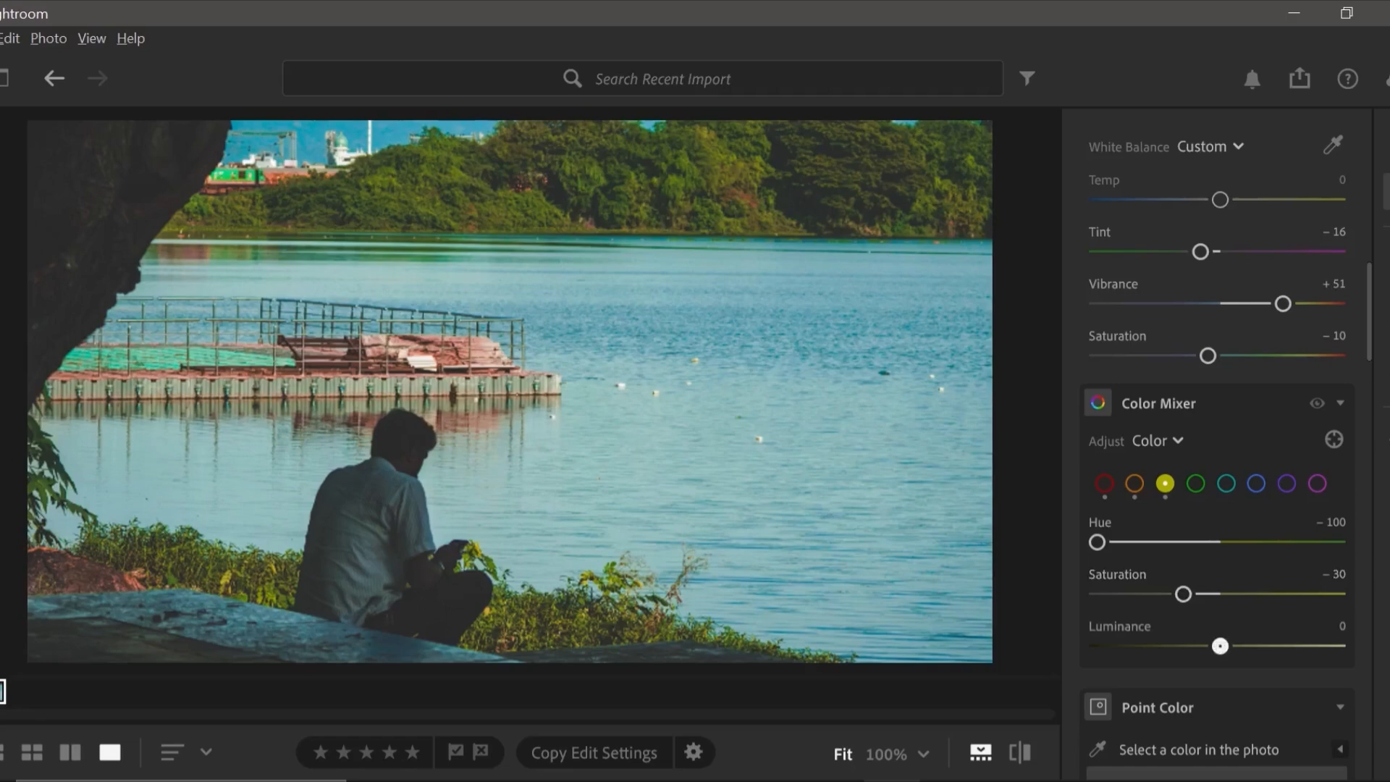
drag(1220, 645, 1251, 645)
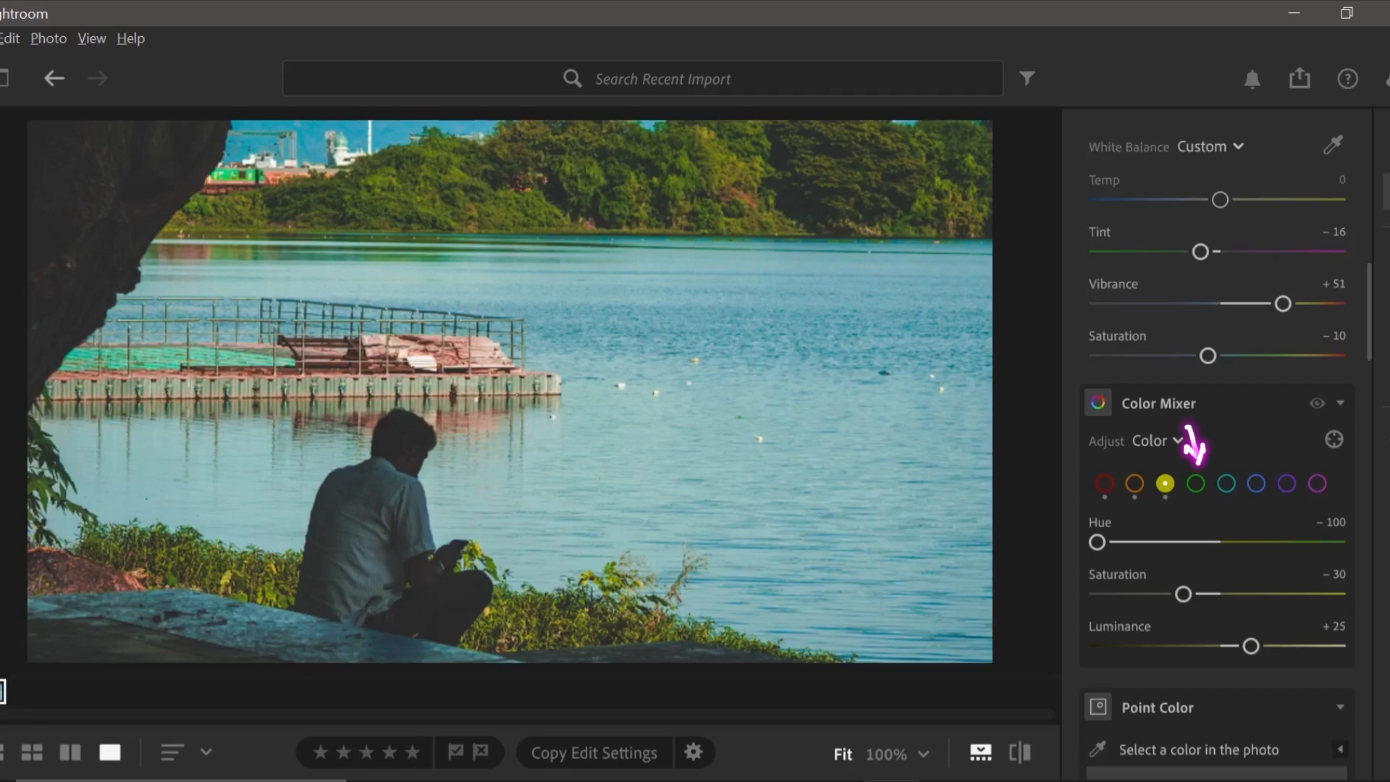
Set the Saturation of the green, aqua and blue ranges to -100 in the Color Mixer.
click(1196, 483)
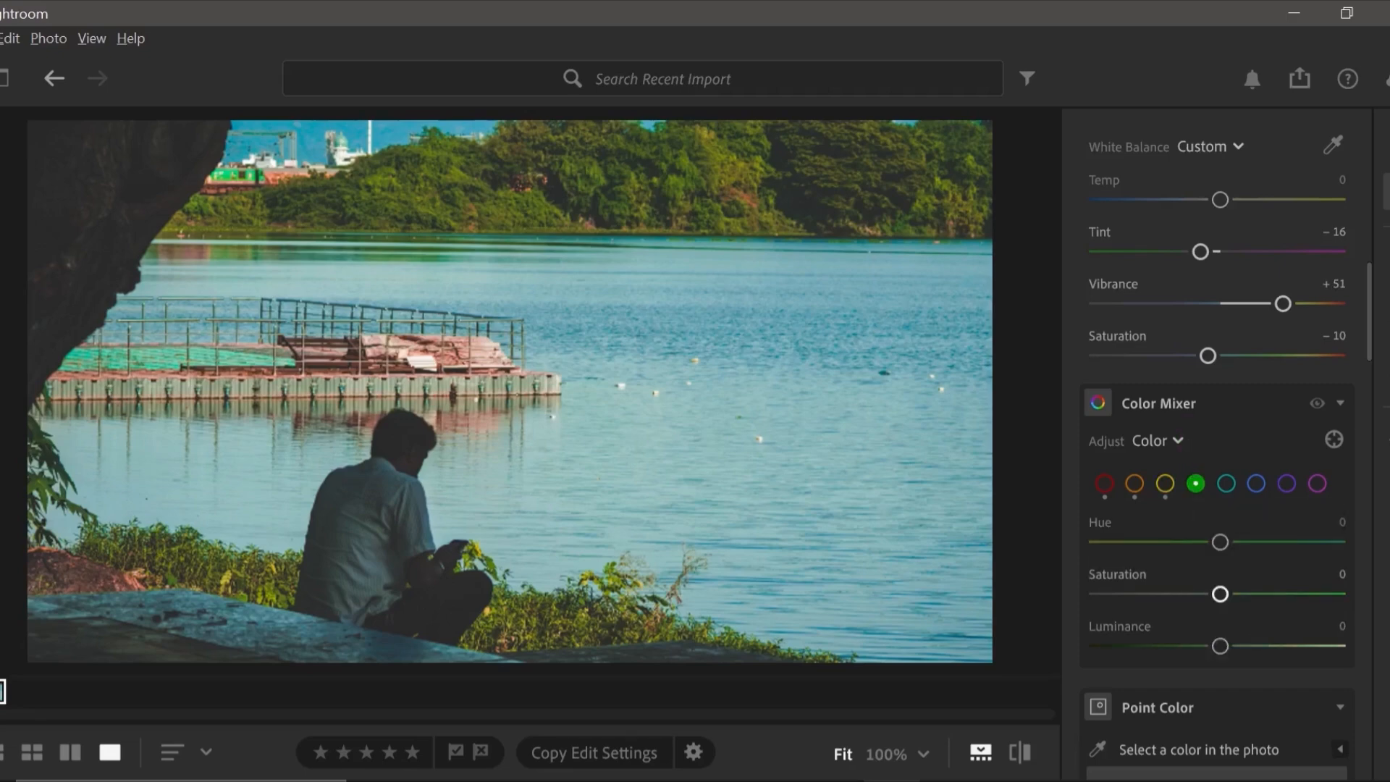
drag(1220, 594, 1097, 593)
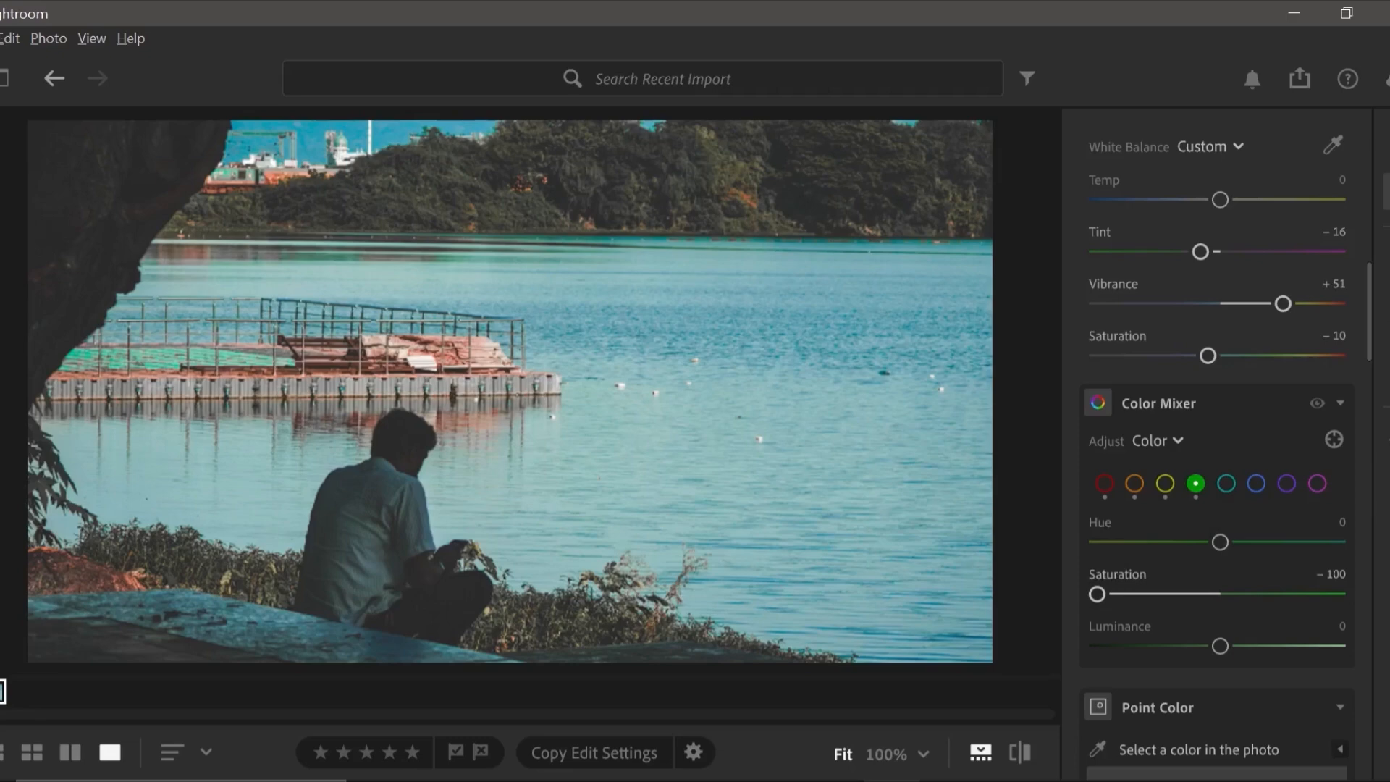
click(1226, 484)
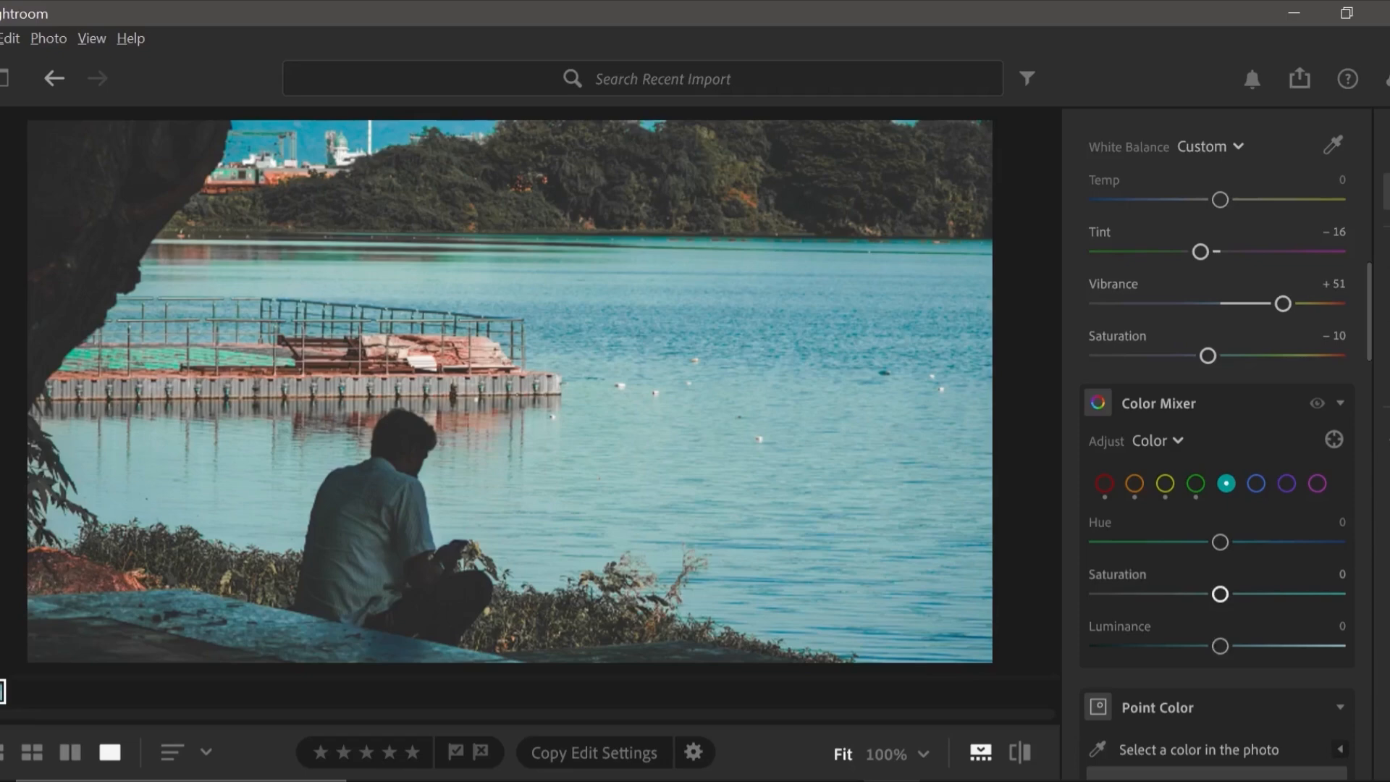
drag(1220, 594, 1096, 593)
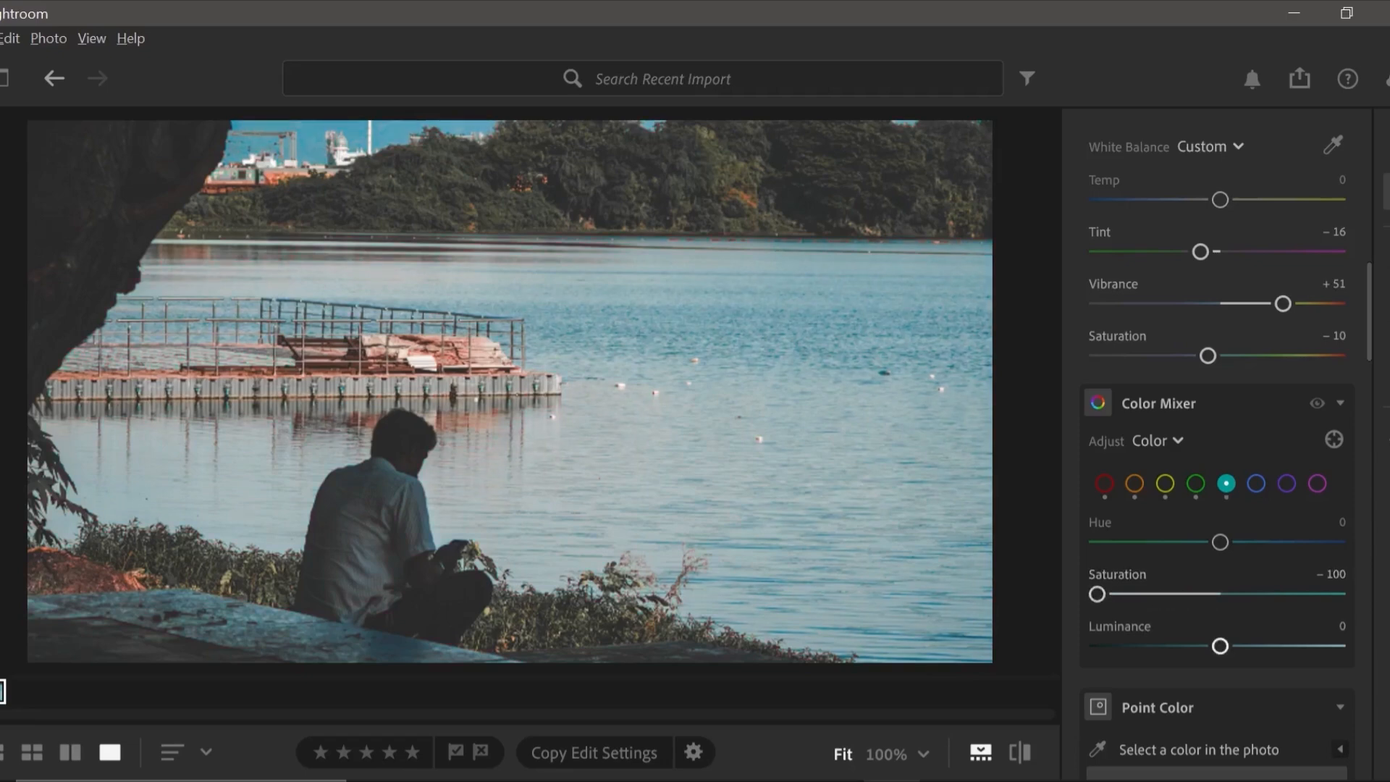
click(1256, 483)
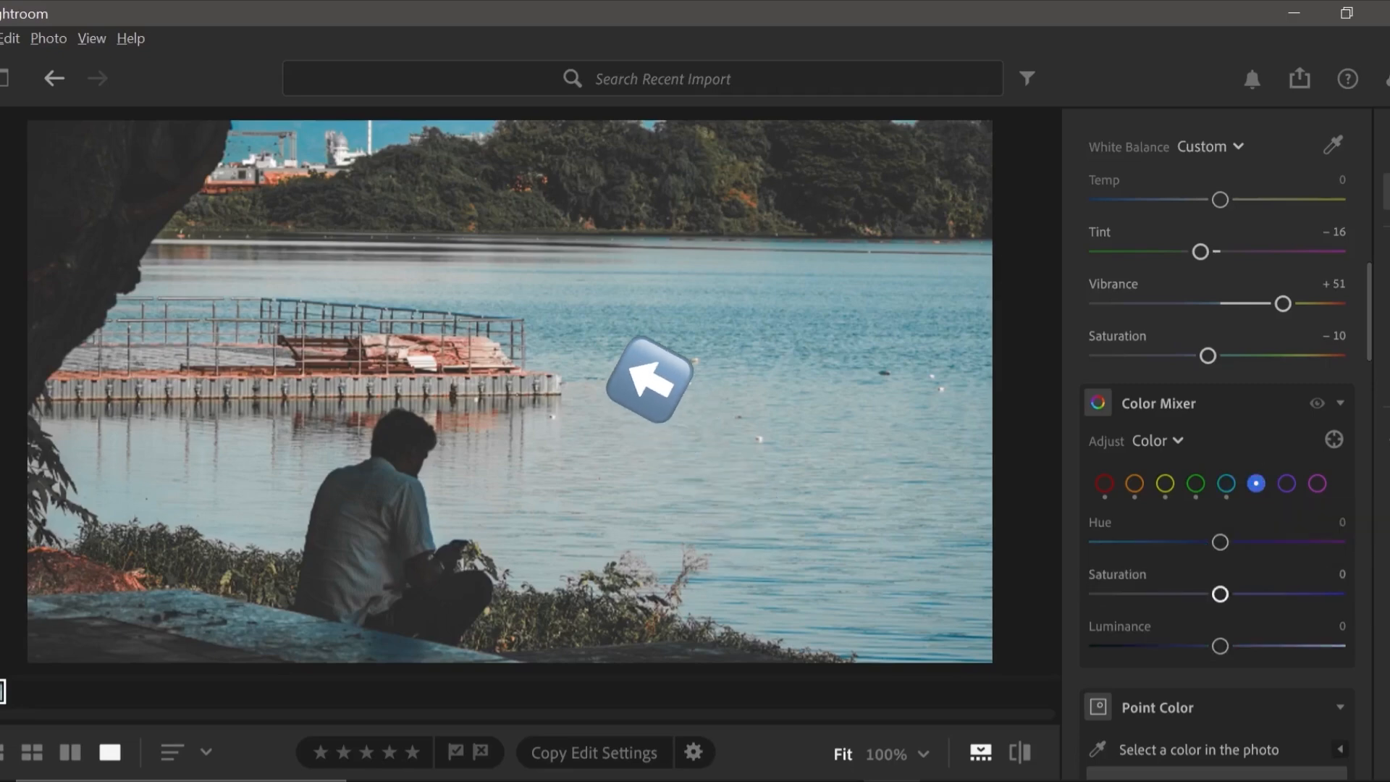
drag(1220, 594, 1097, 594)
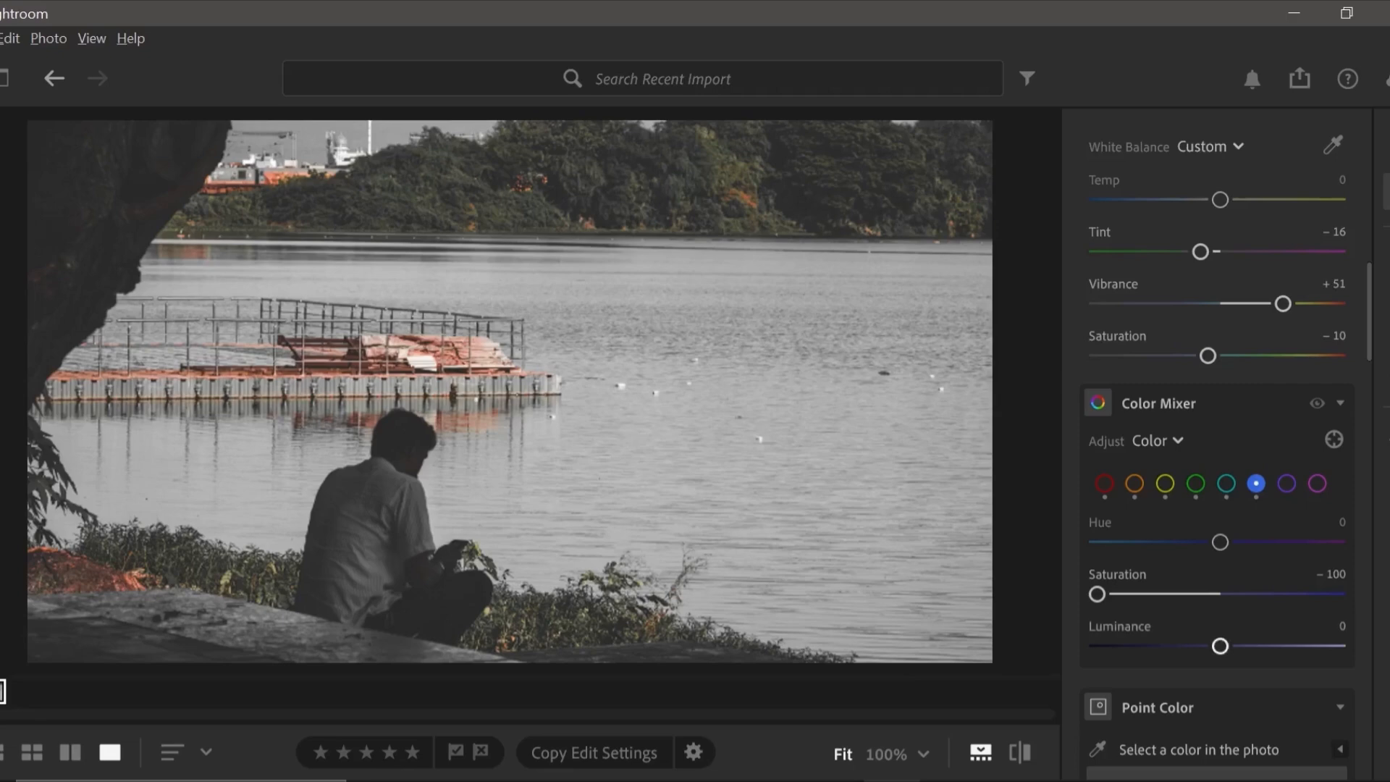
Set the Saturation of the purple and magenta ranges to -100 in the Color Mixer.
click(1286, 483)
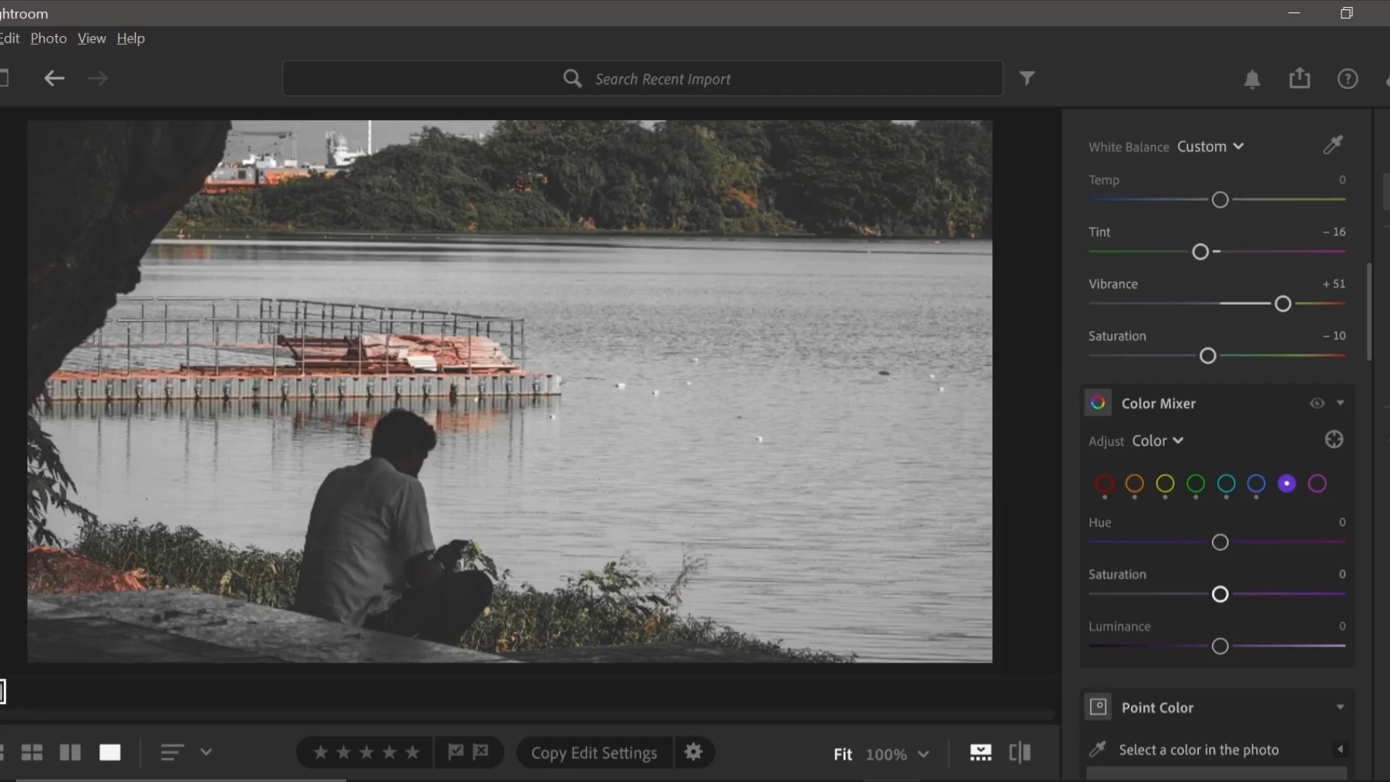
drag(1220, 593, 1097, 593)
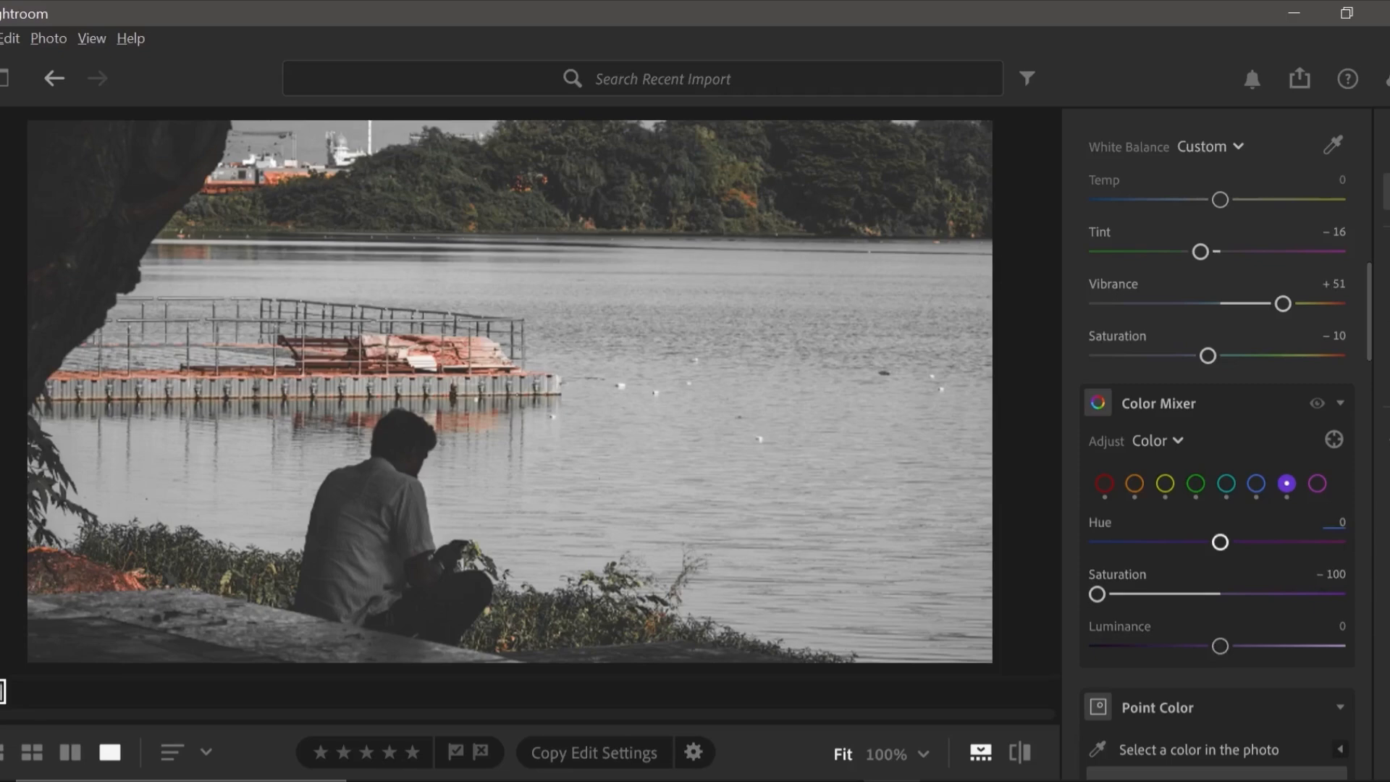
click(1317, 484)
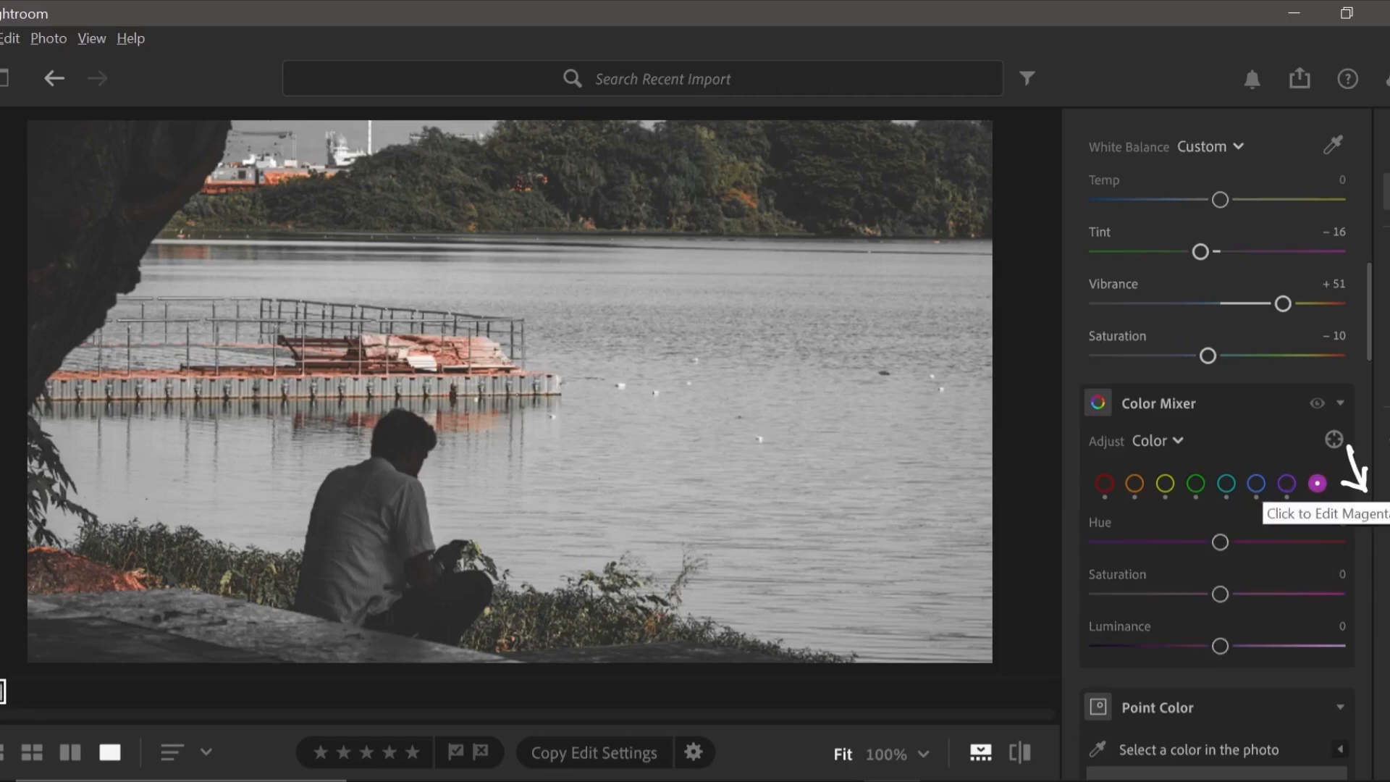
click(1287, 484)
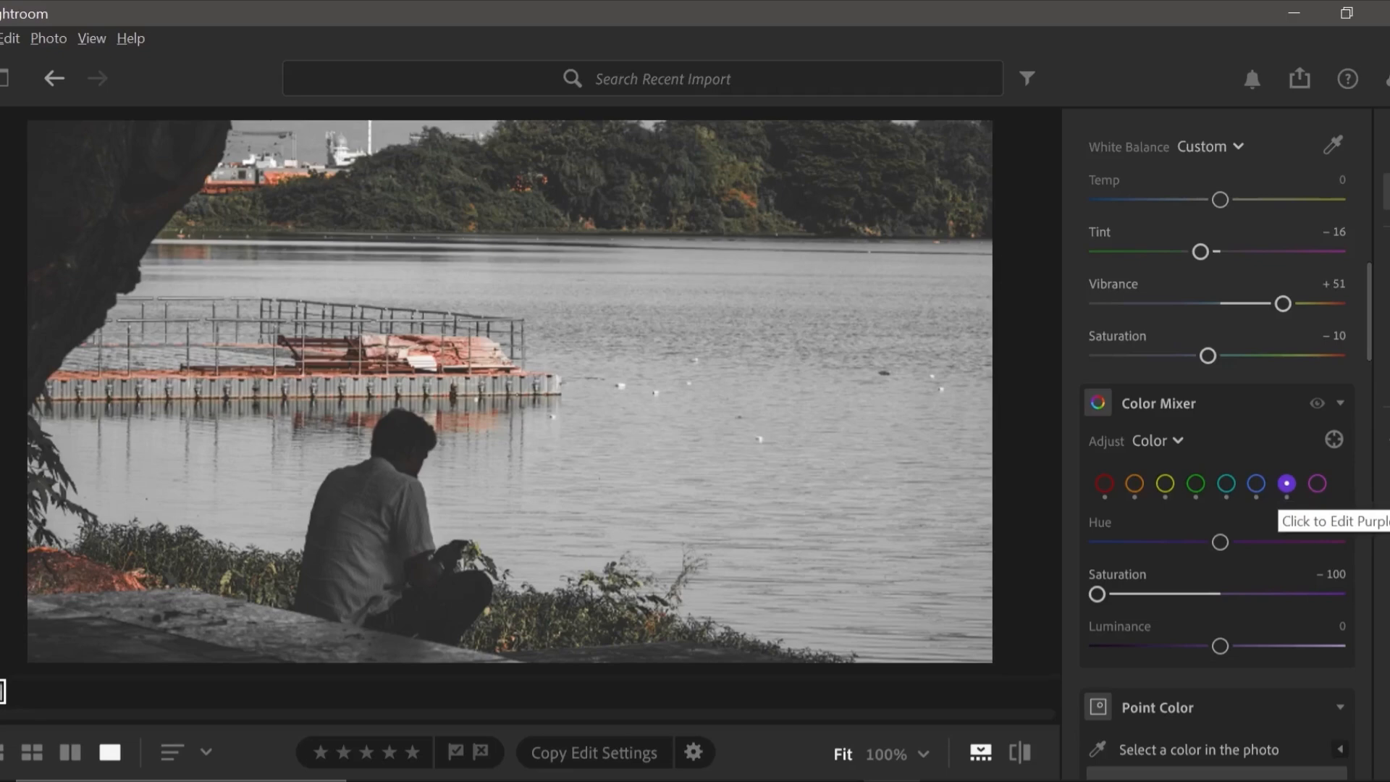
click(1317, 484)
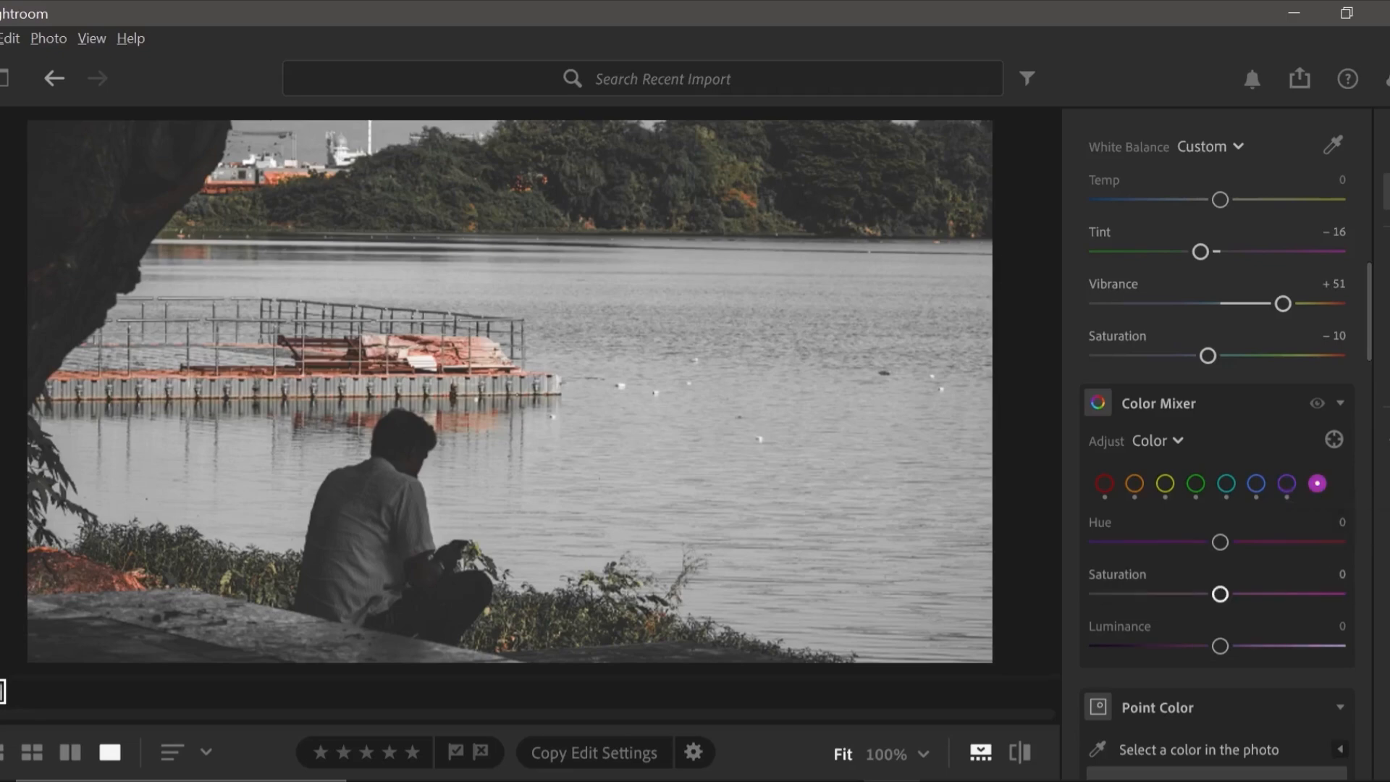
drag(1220, 593, 1097, 593)
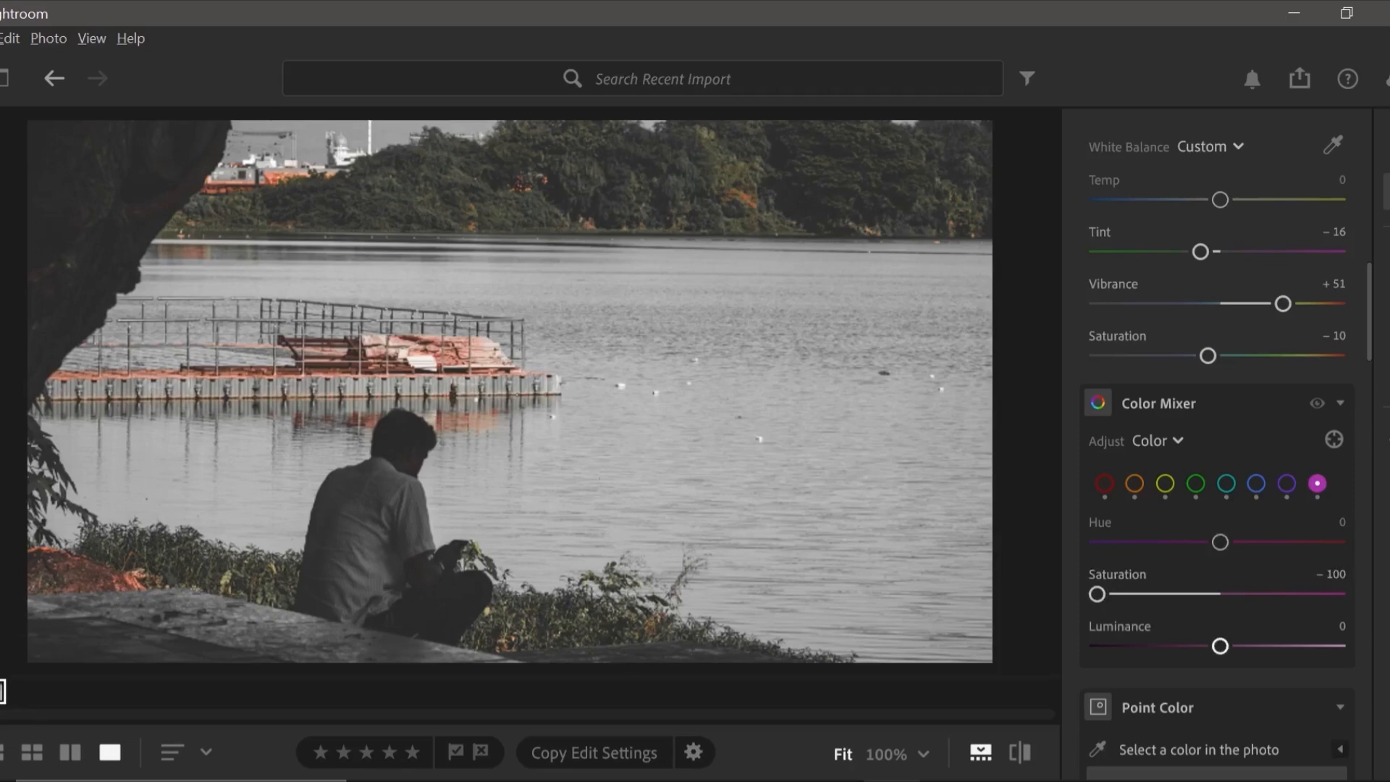
Compare the edited photo with the original, and return to the edited version.
scroll(1216, 435, down, 2)
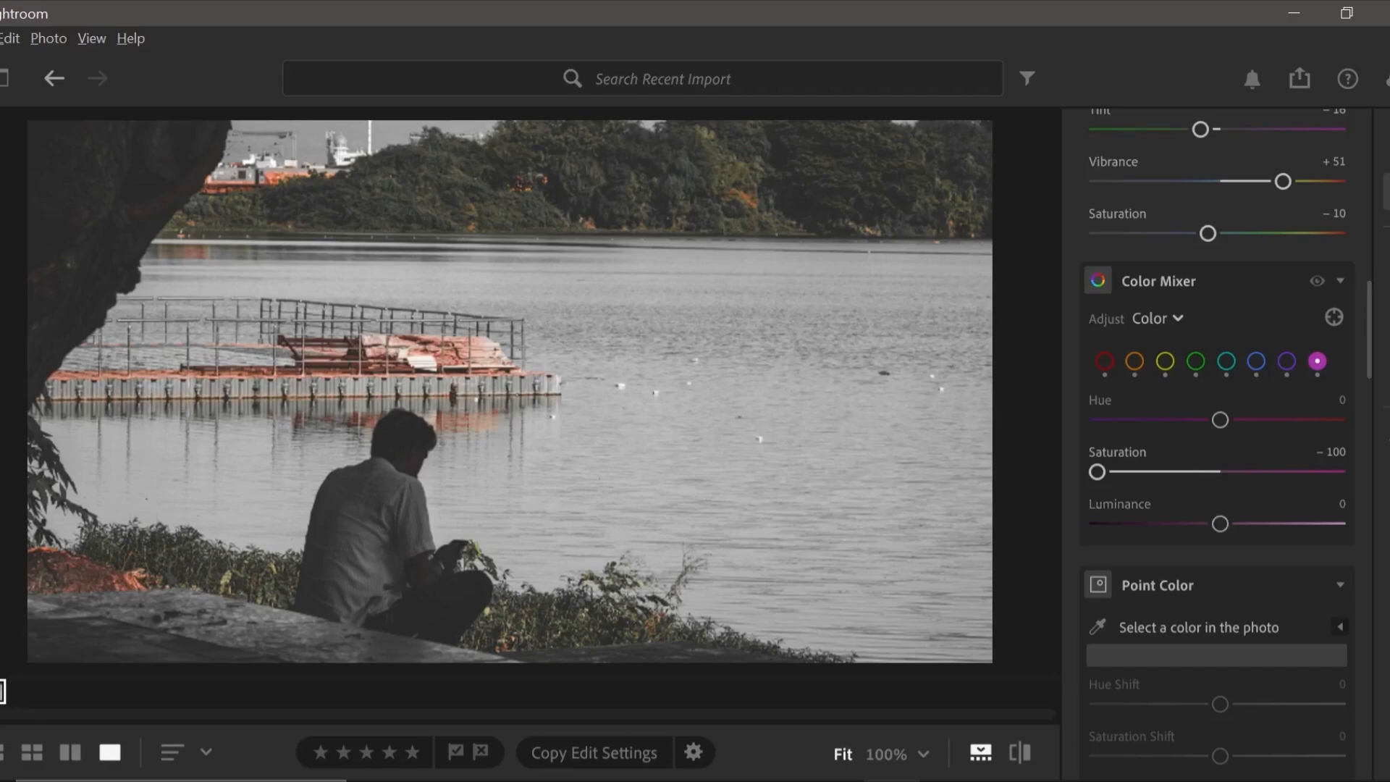
click(1020, 752)
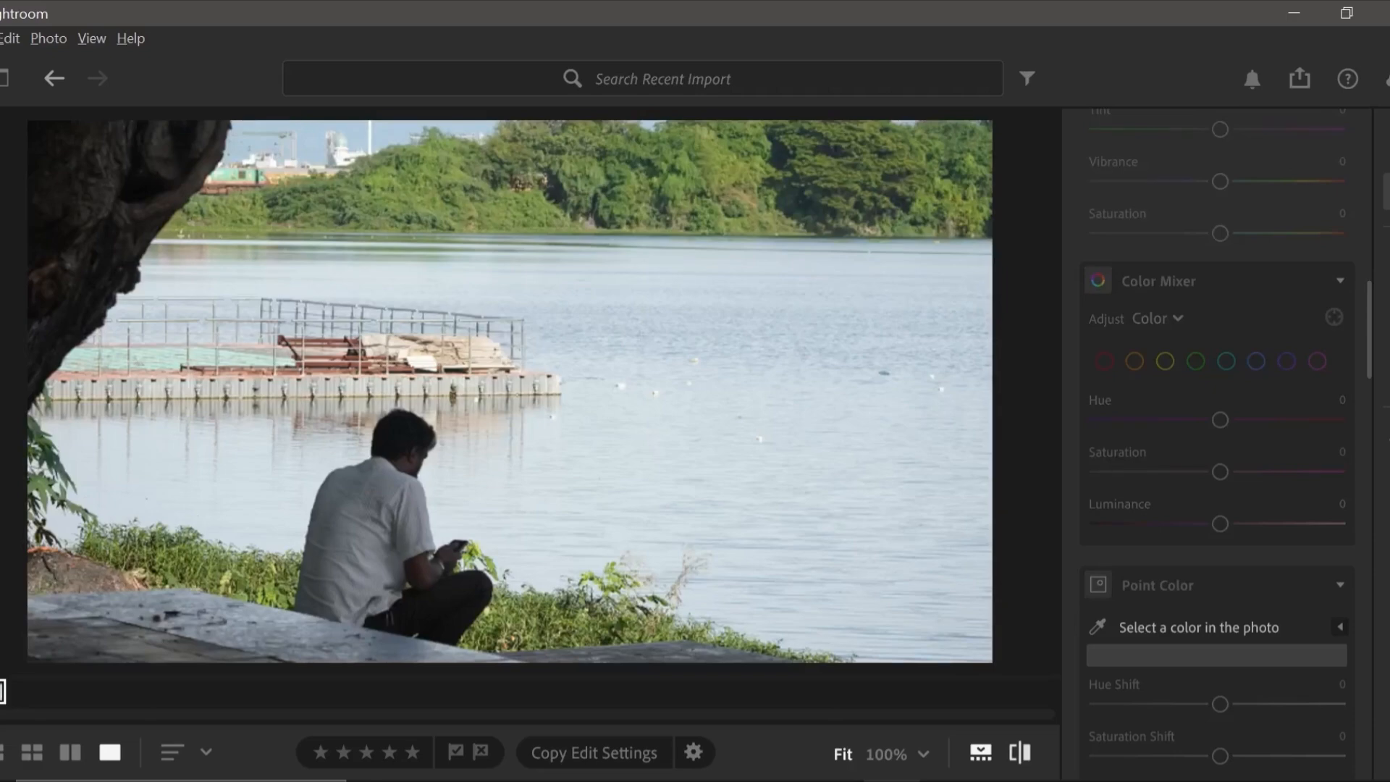
click(1021, 752)
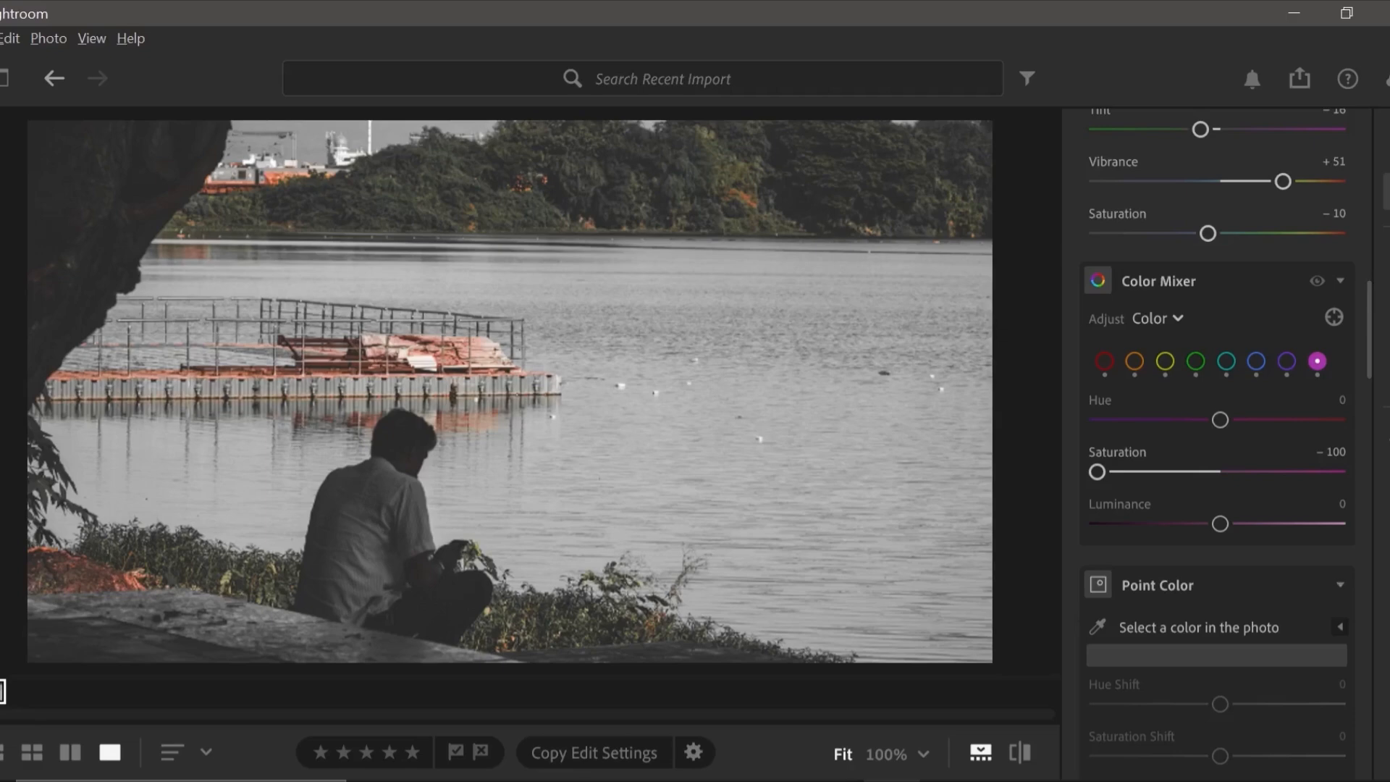
Set the photo's Texture to -17, Clarity to +45 and Dehaze to +52.
scroll(1217, 434, down, 4)
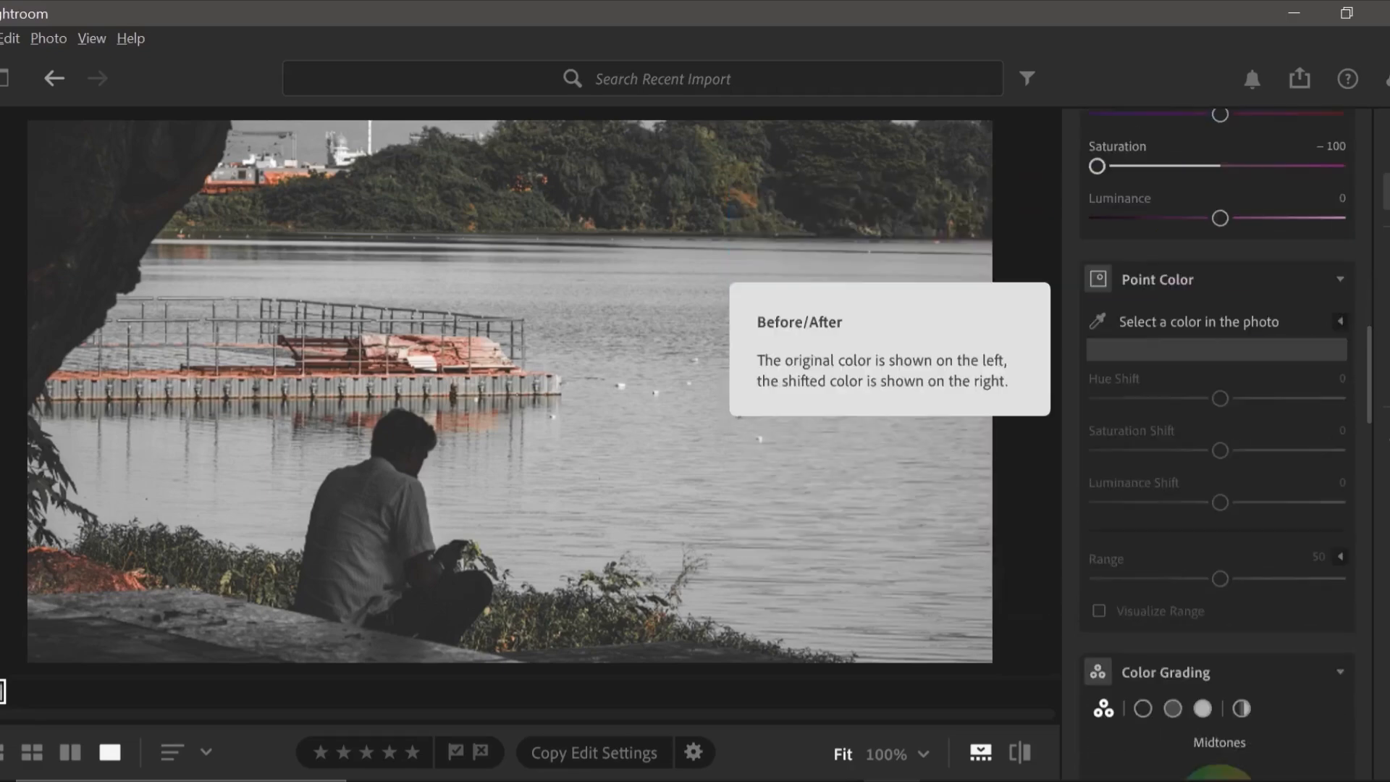
scroll(1217, 434, down, 10)
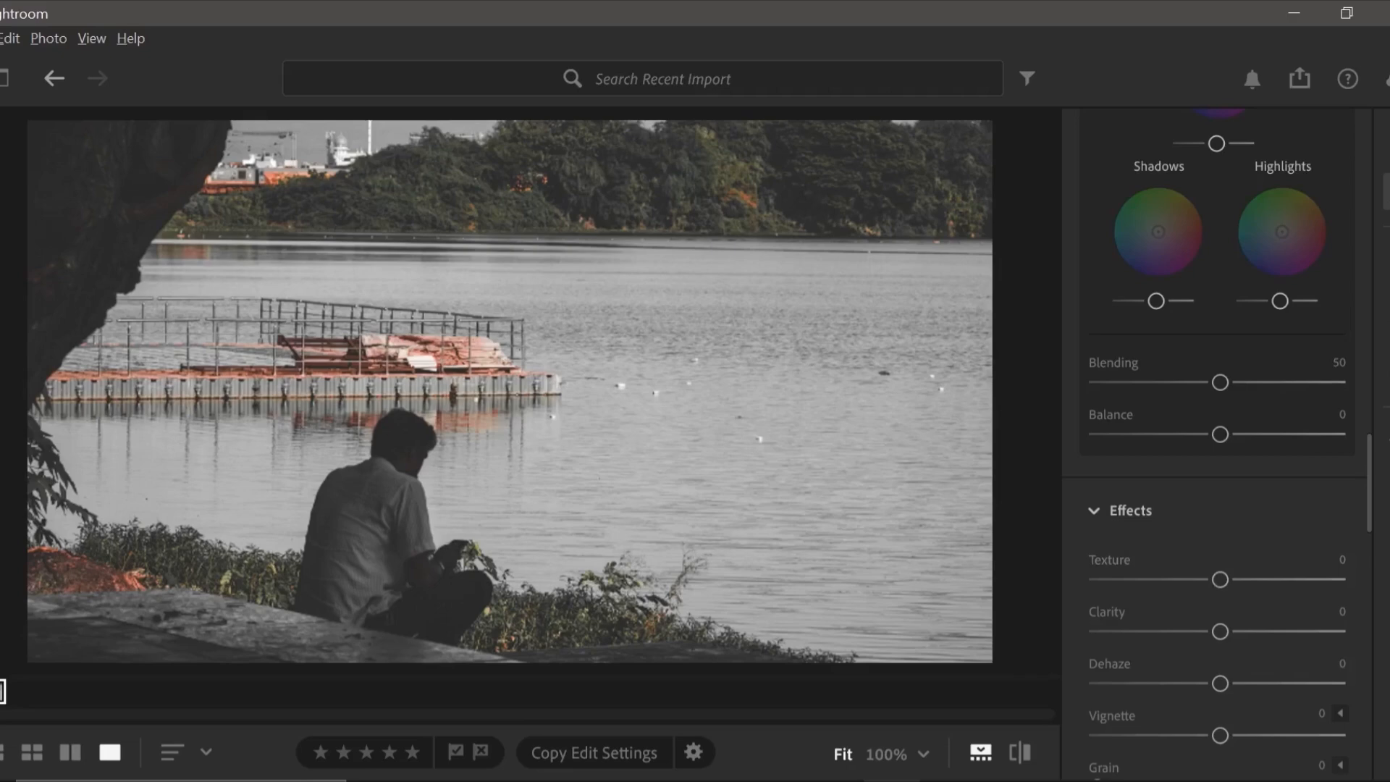
drag(1220, 579, 1199, 579)
drag(1220, 631, 1276, 631)
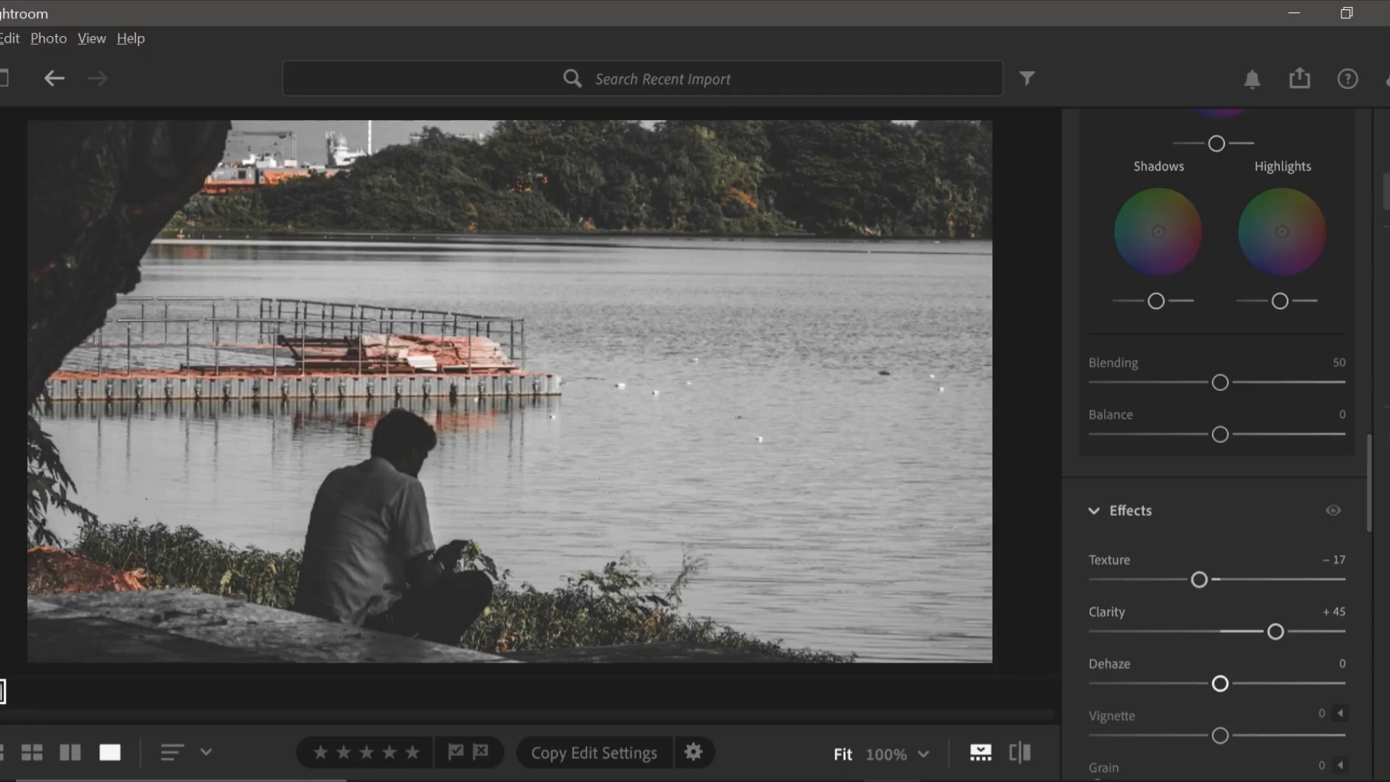
drag(1220, 683, 1284, 683)
Darken the photo's edges with a Vignette of -29, resetting it once to compare before reapplying it.
scroll(1285, 683, down, 1)
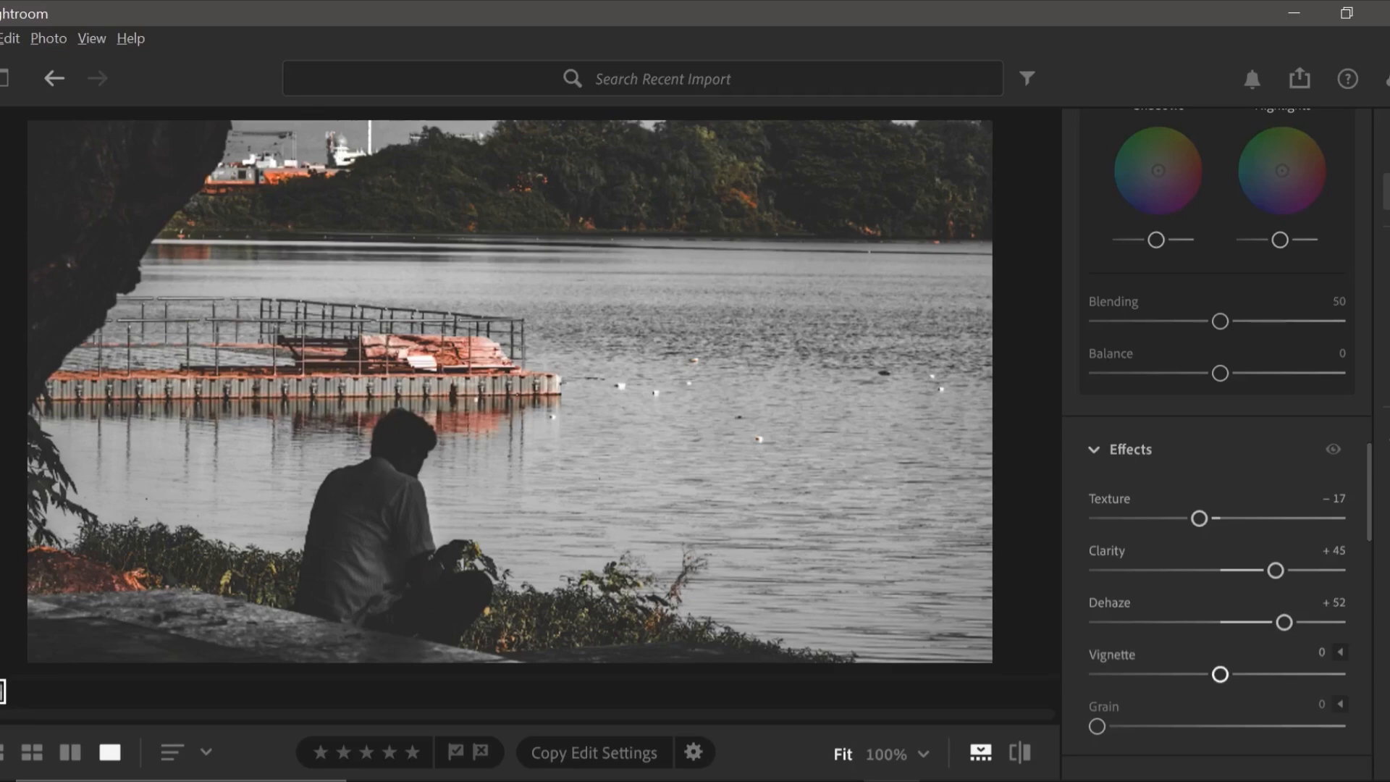
drag(1220, 674, 1184, 674)
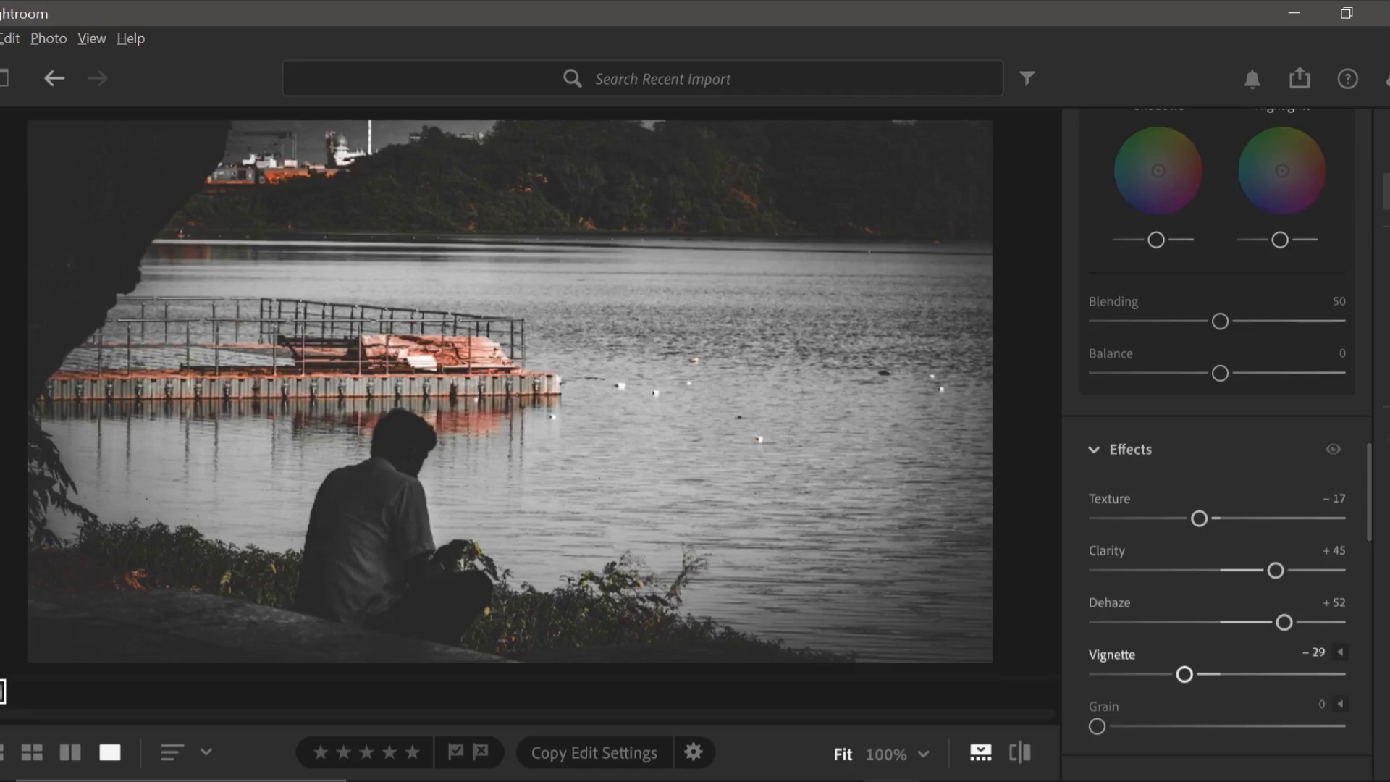
double_click(1185, 674)
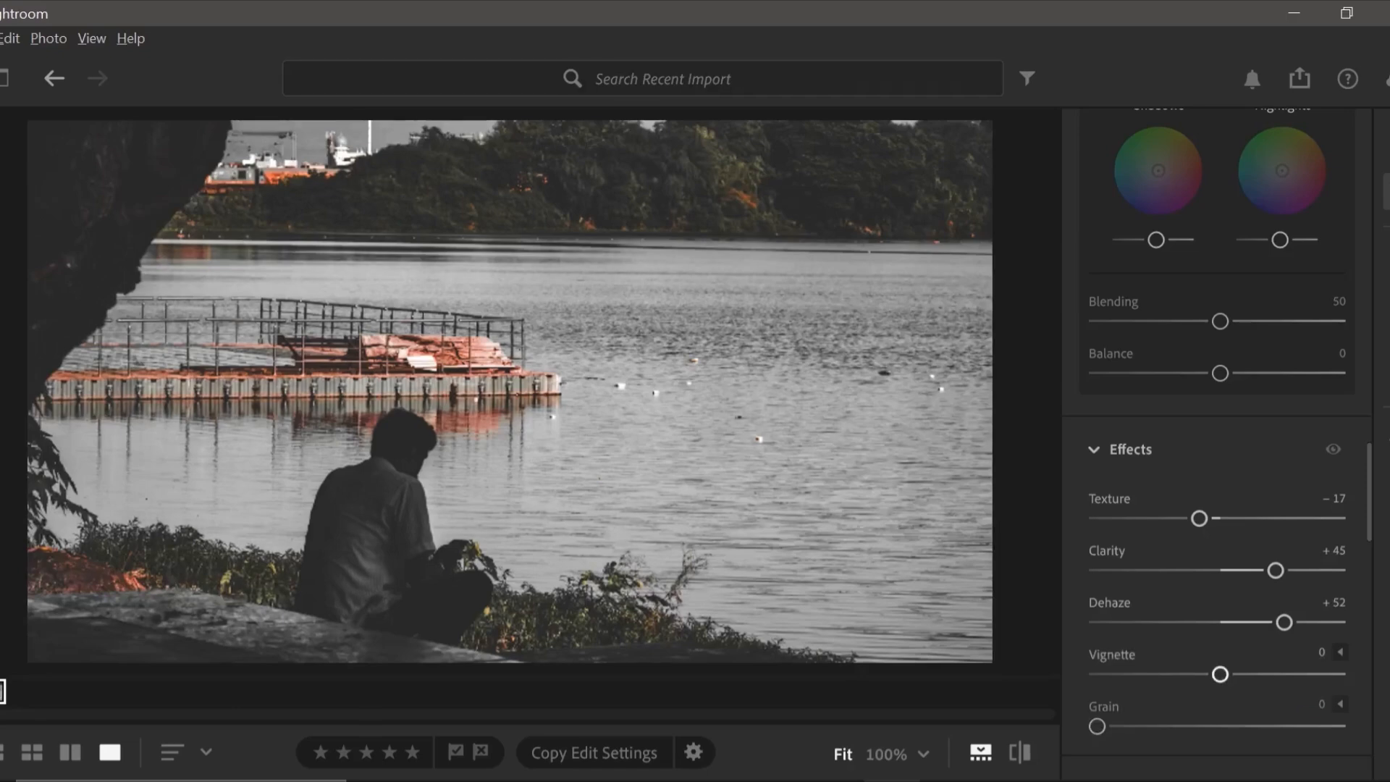
drag(1220, 674, 1184, 674)
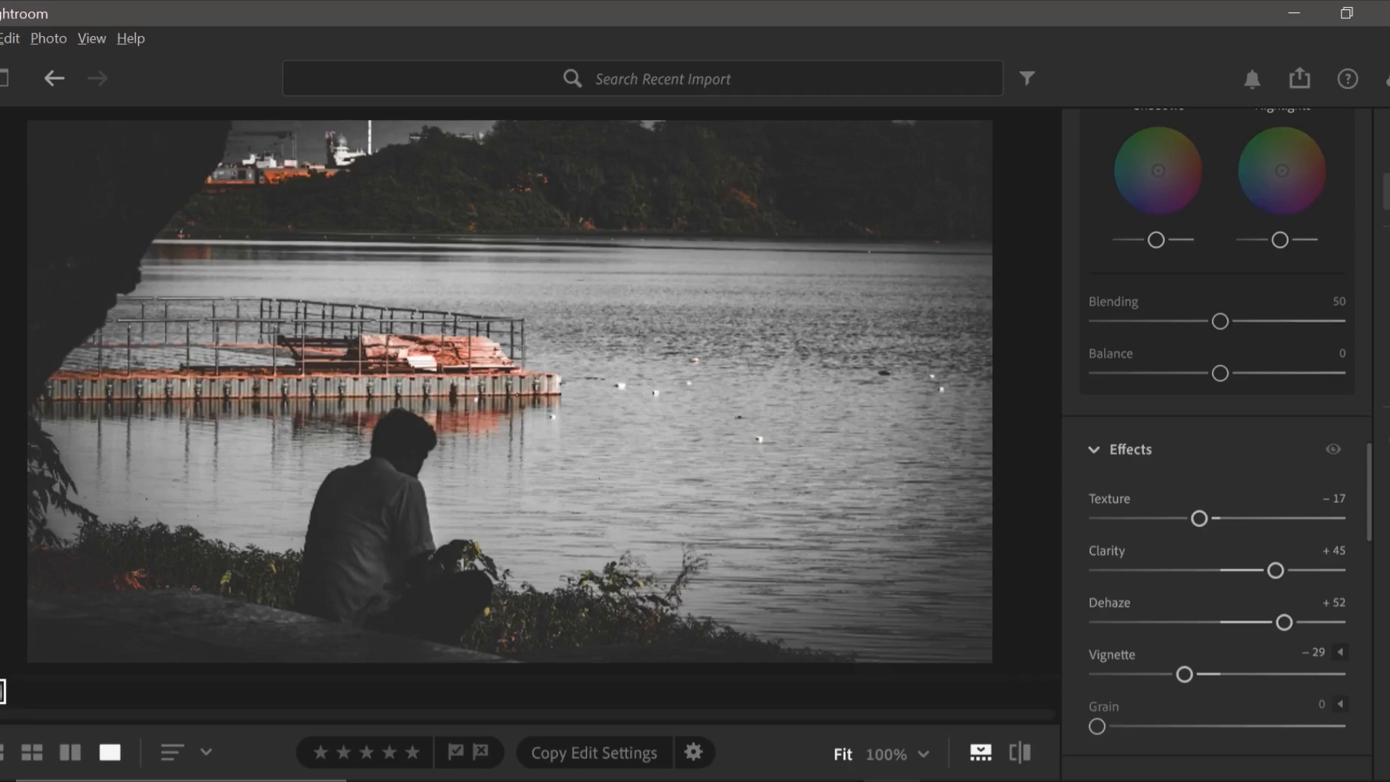
Set the photo's Sharpening to 20 in the detail adjustments.
scroll(1216, 435, down, 2)
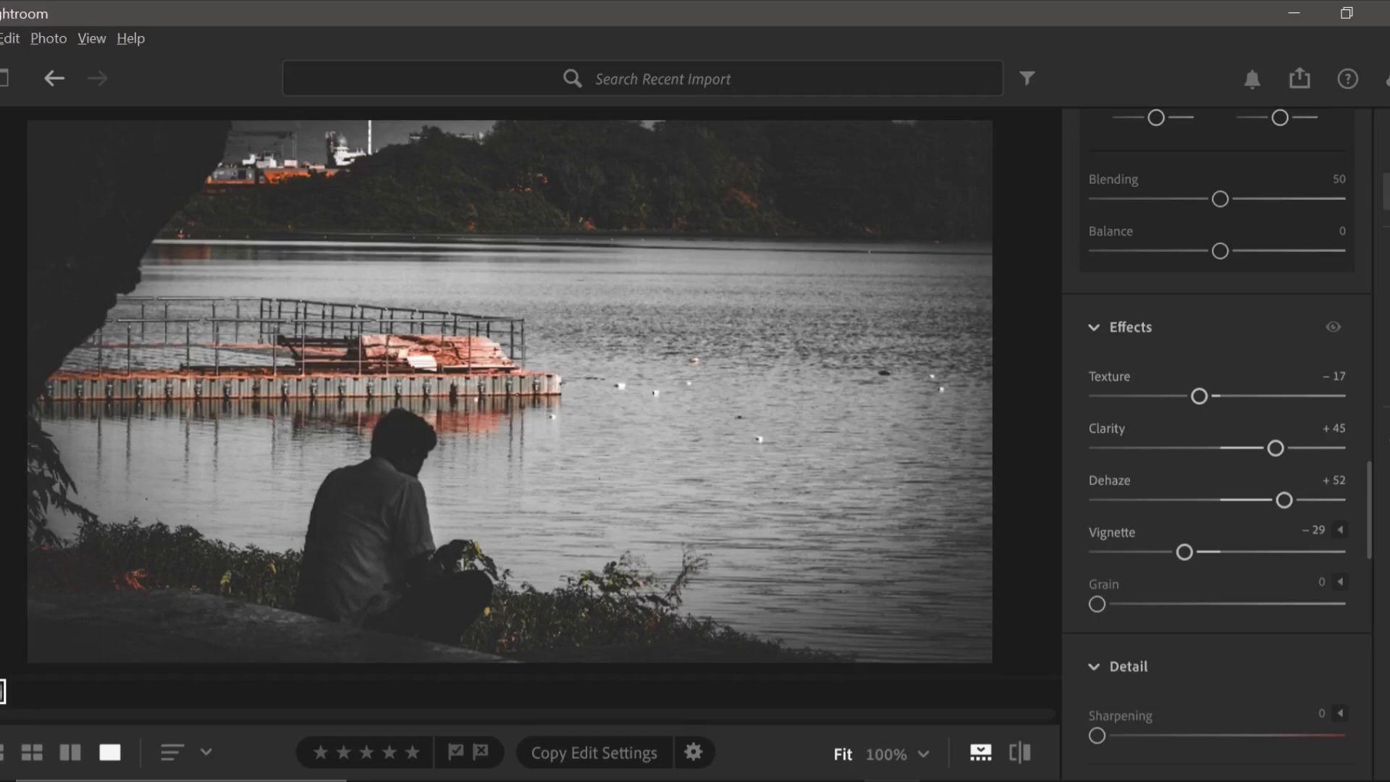
scroll(1217, 434, down, 3)
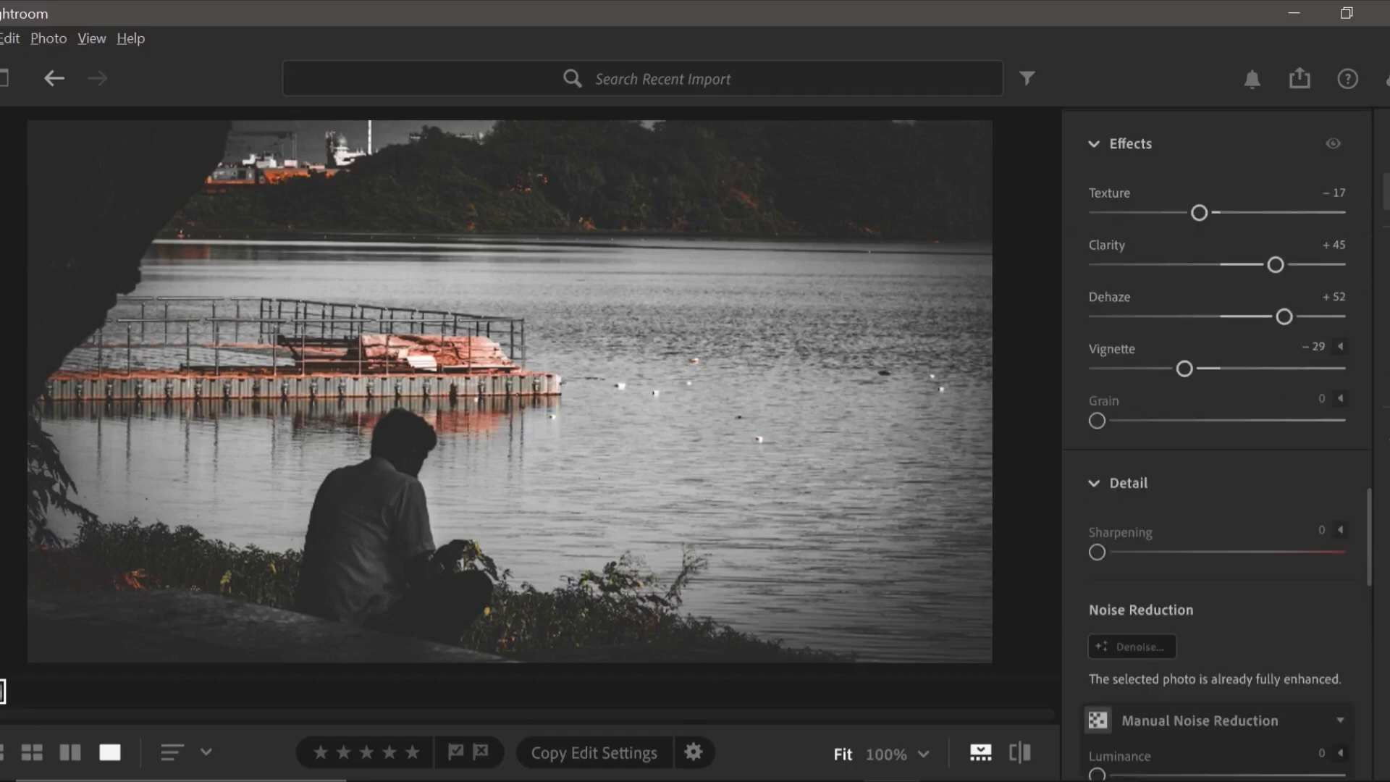
drag(1096, 552, 1129, 552)
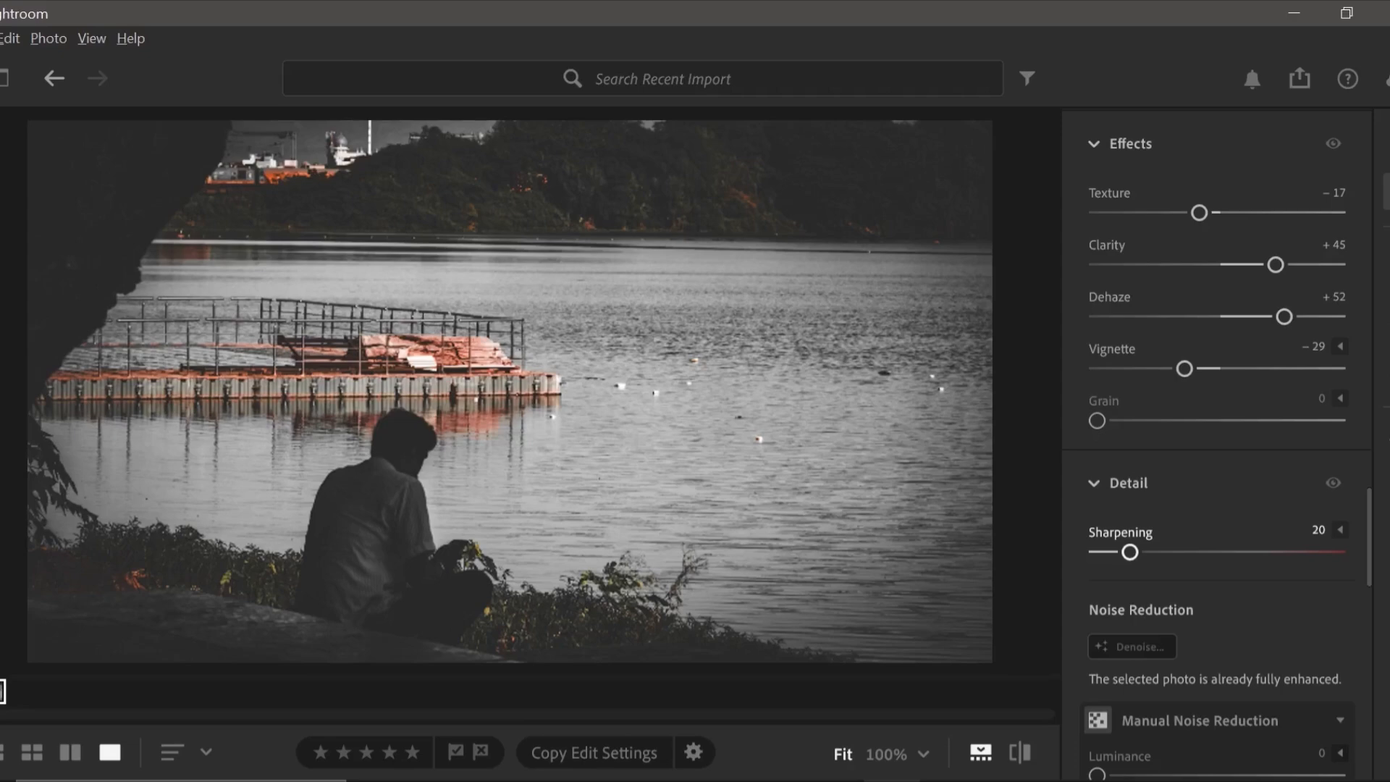
Try to run Enhance on the photo, and dismiss the resulting dialog.
scroll(1217, 449, down, 3)
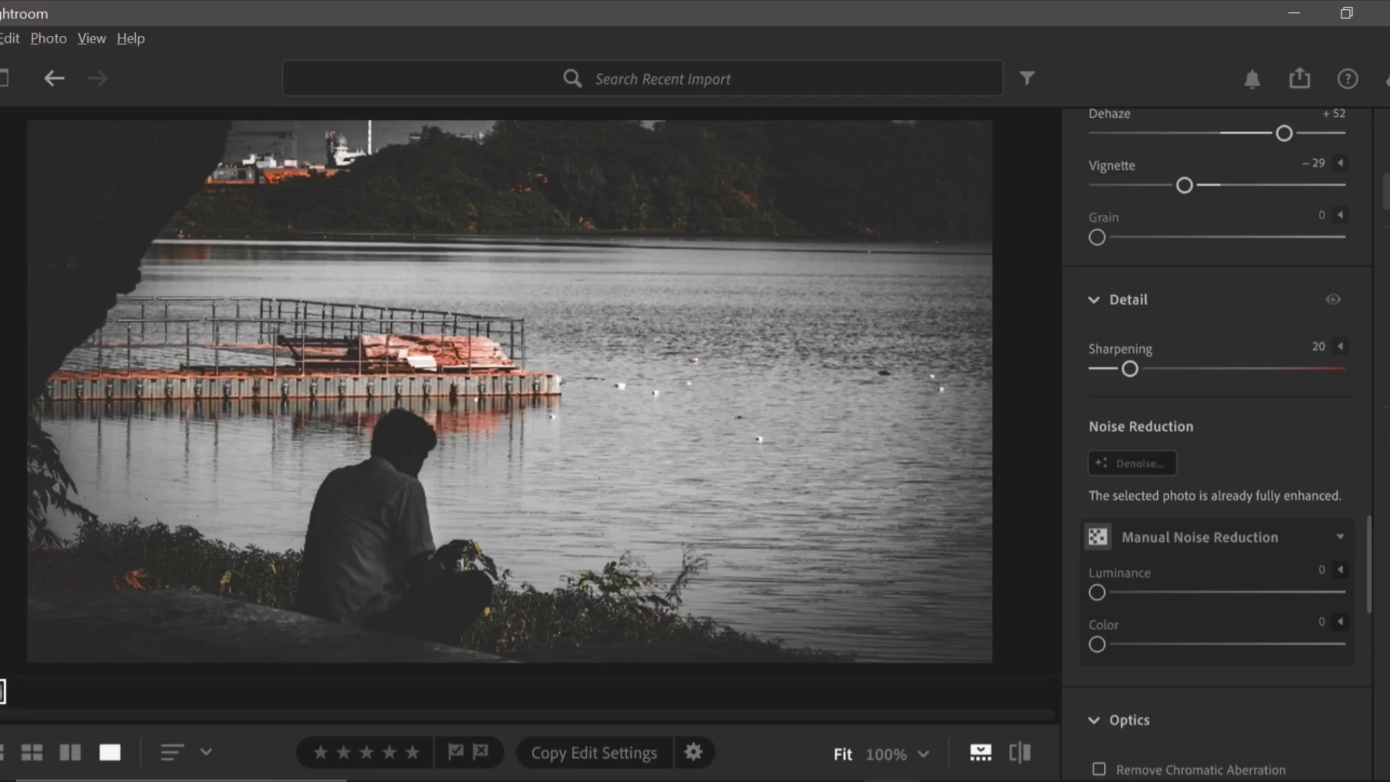
right_click(669, 417)
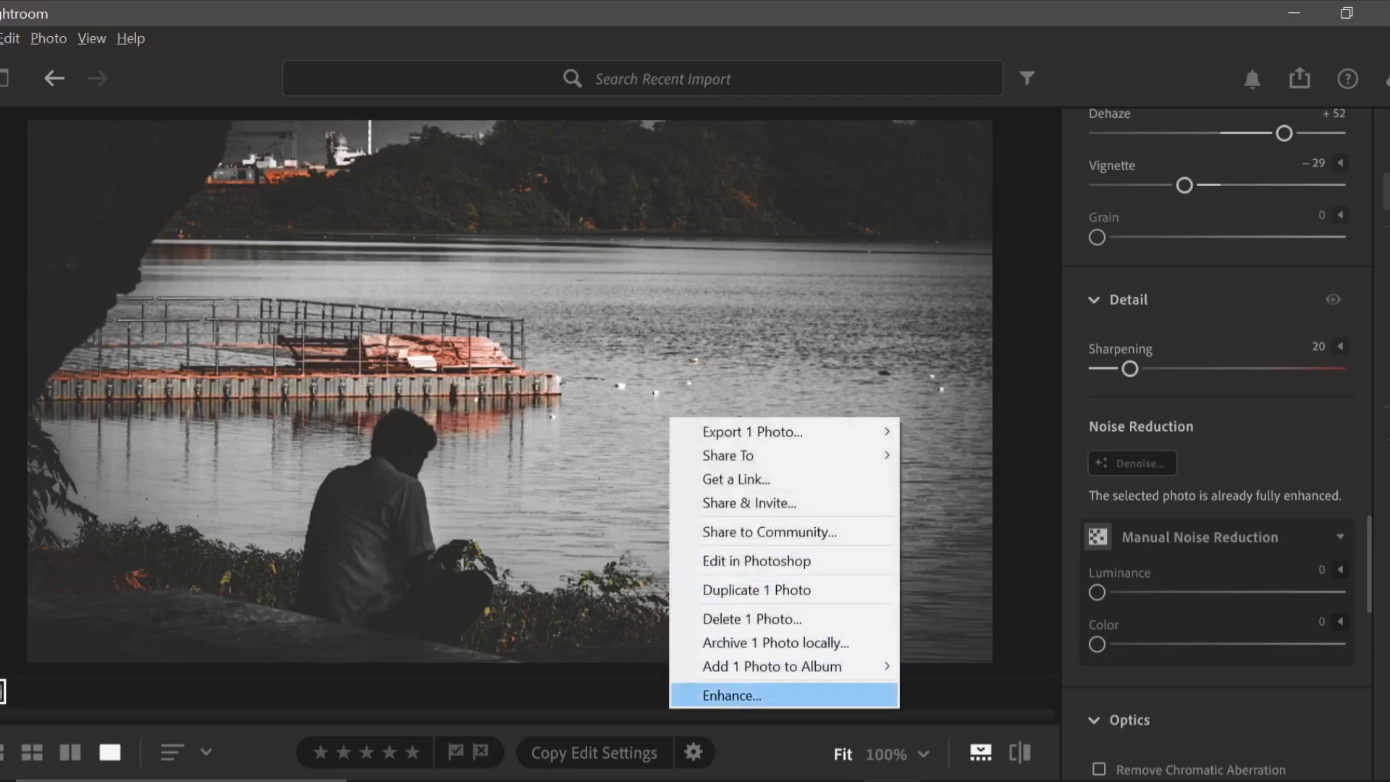
click(731, 695)
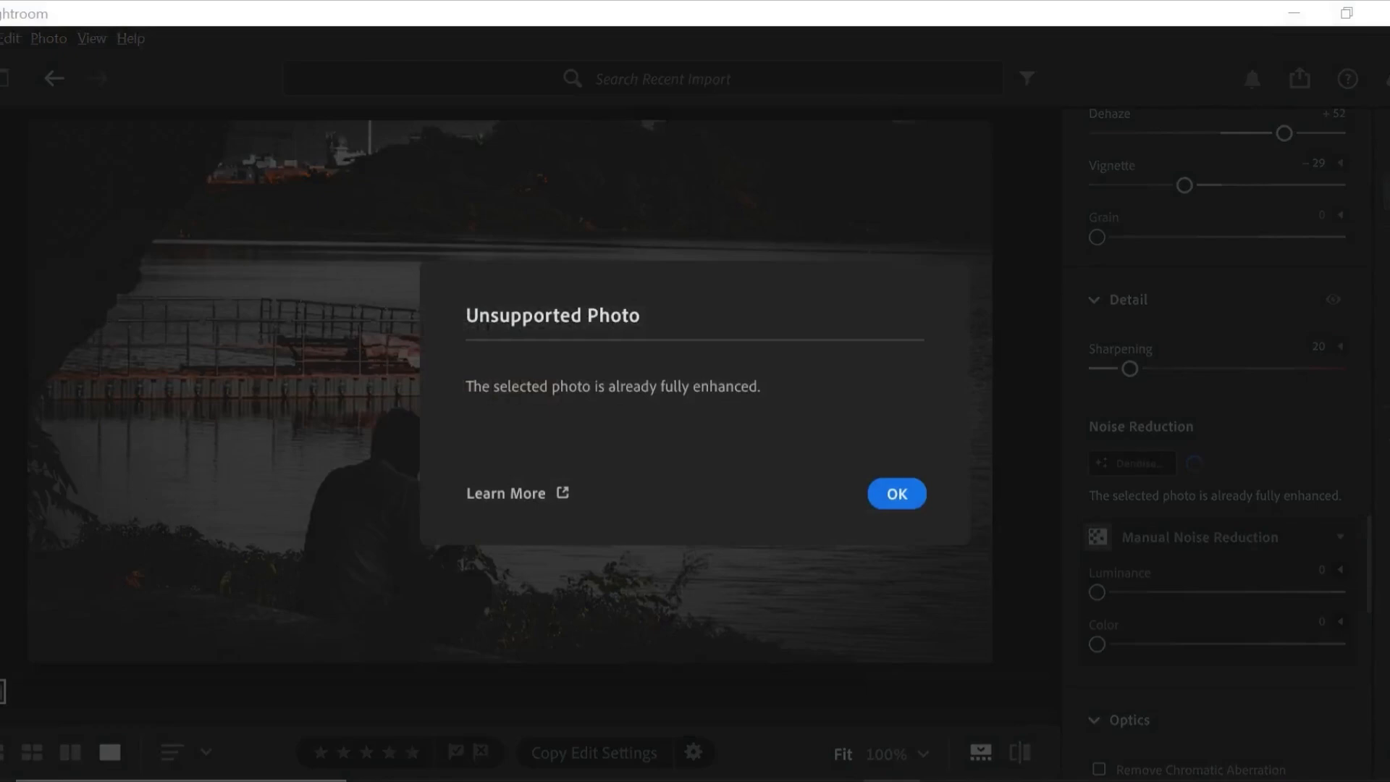
click(897, 494)
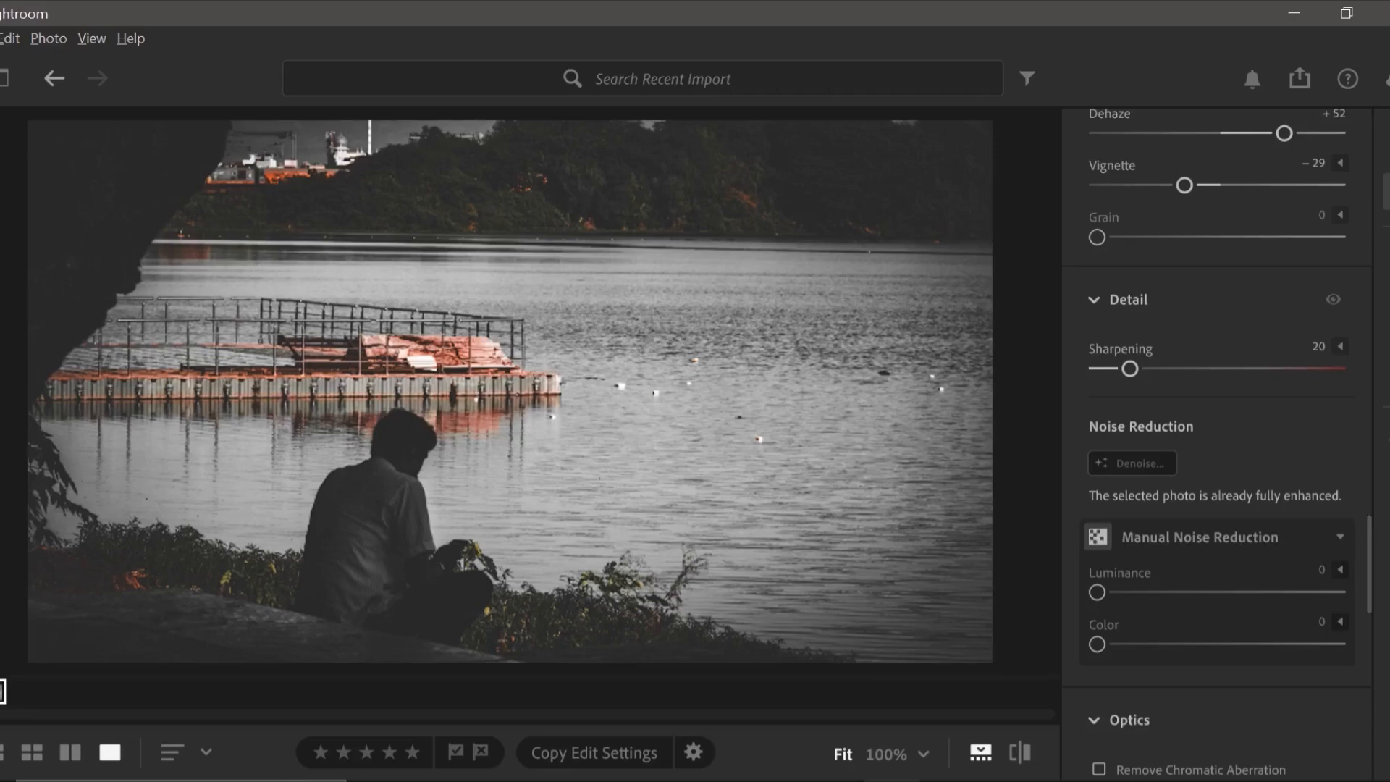
Apply Lens Blur to the photo with a Blur Amount of 75 and the 5-Blade bokeh shape.
scroll(1216, 434, down, 7)
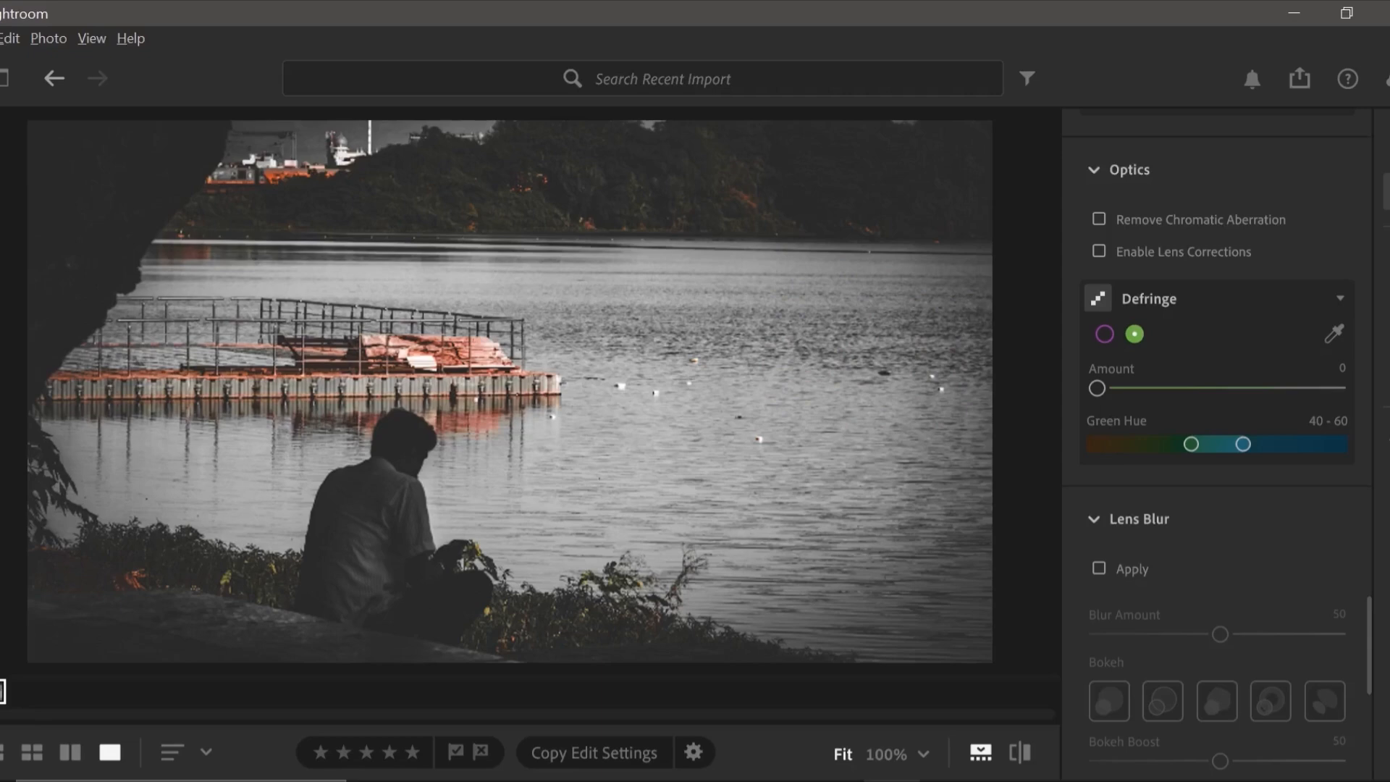
click(1099, 568)
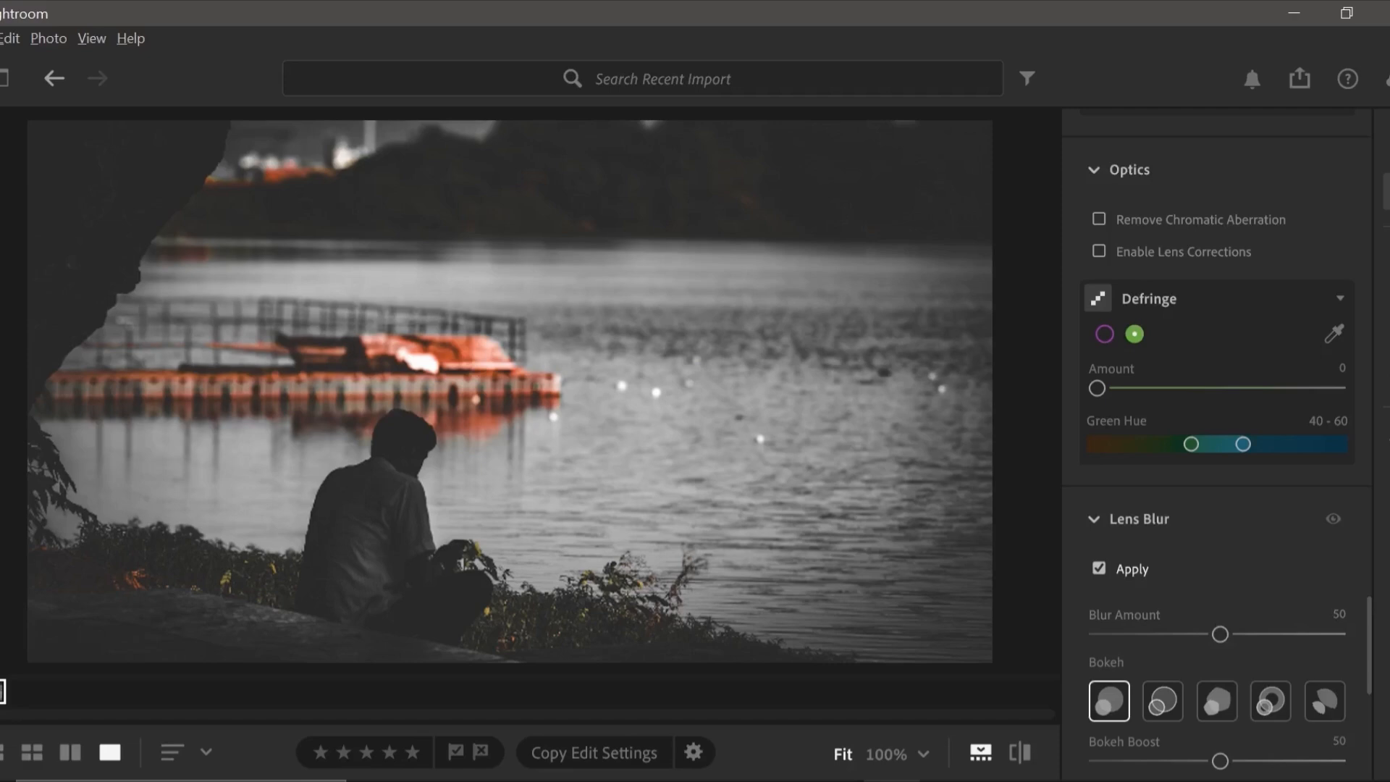
scroll(1216, 434, down, 1)
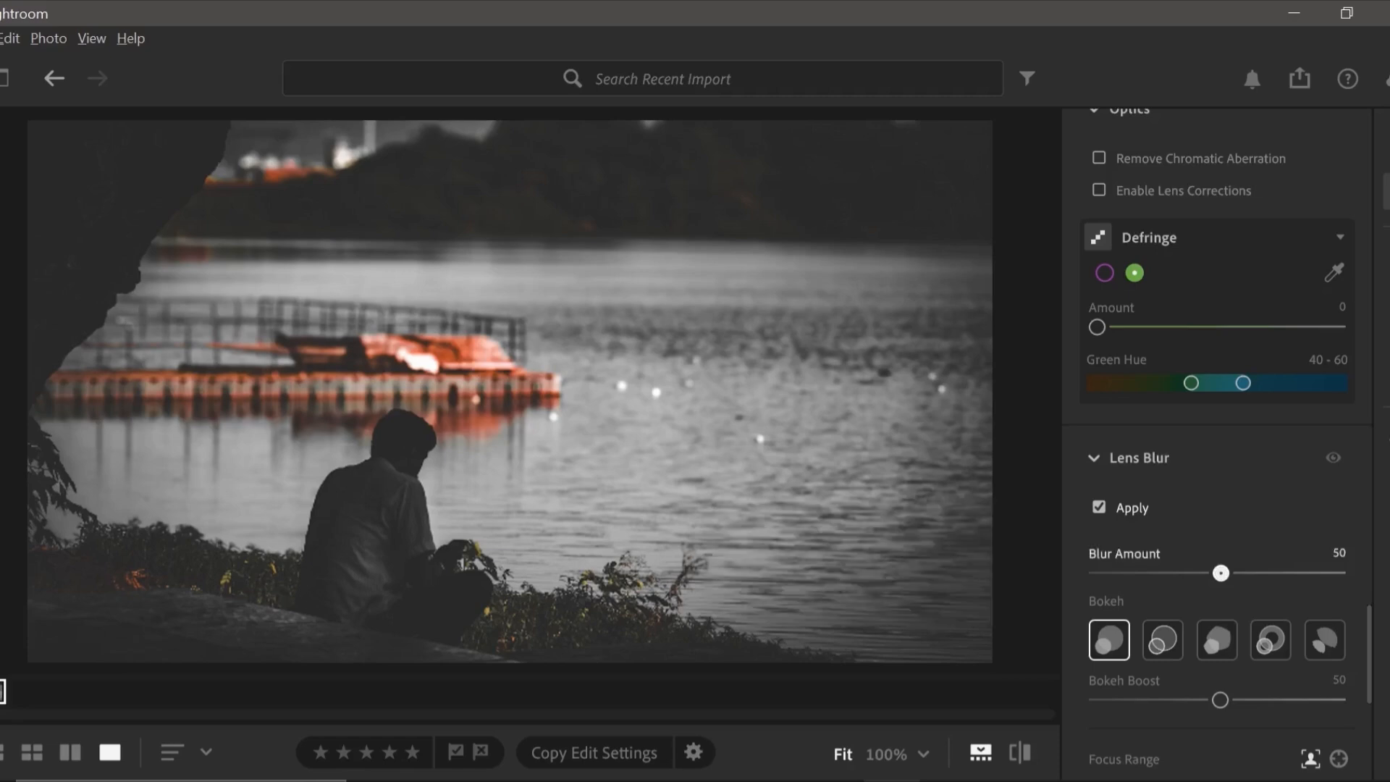
drag(1221, 573, 1282, 573)
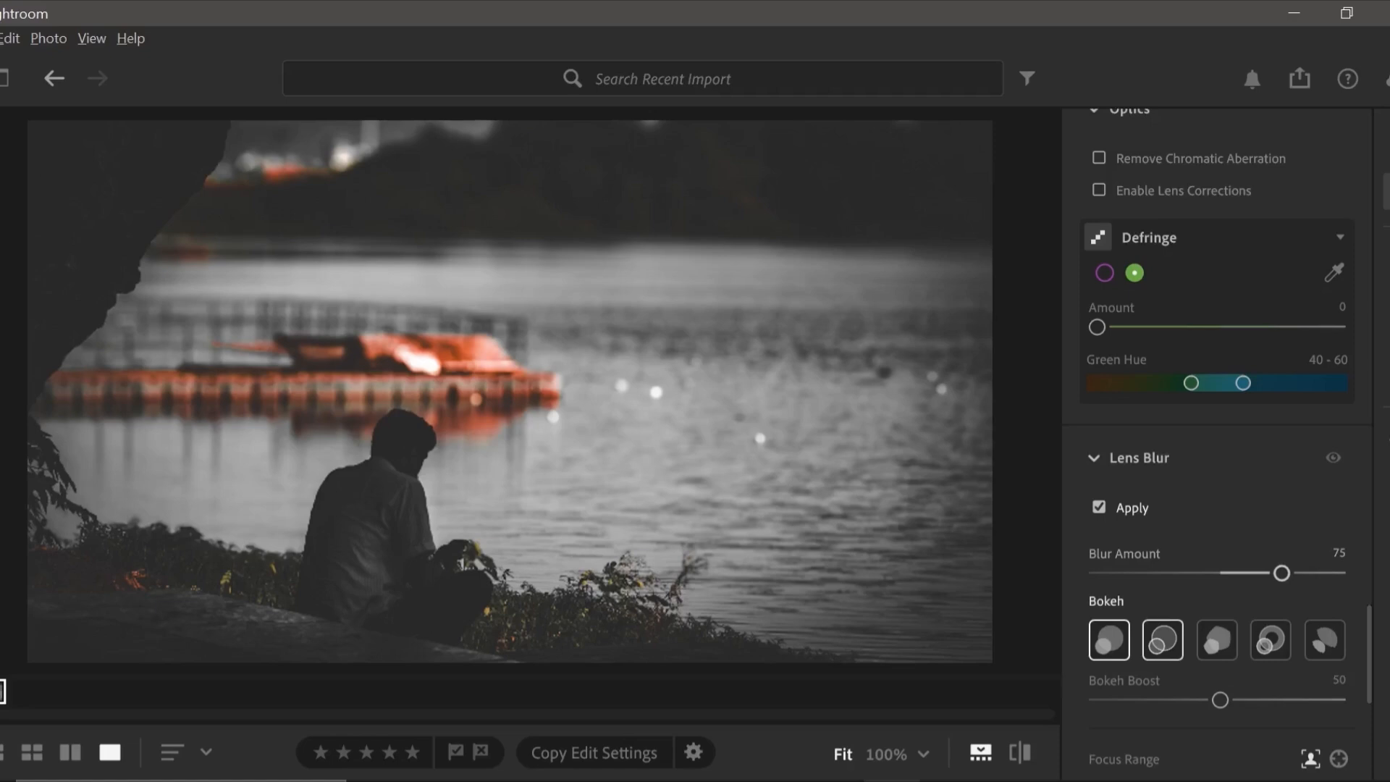
click(1163, 640)
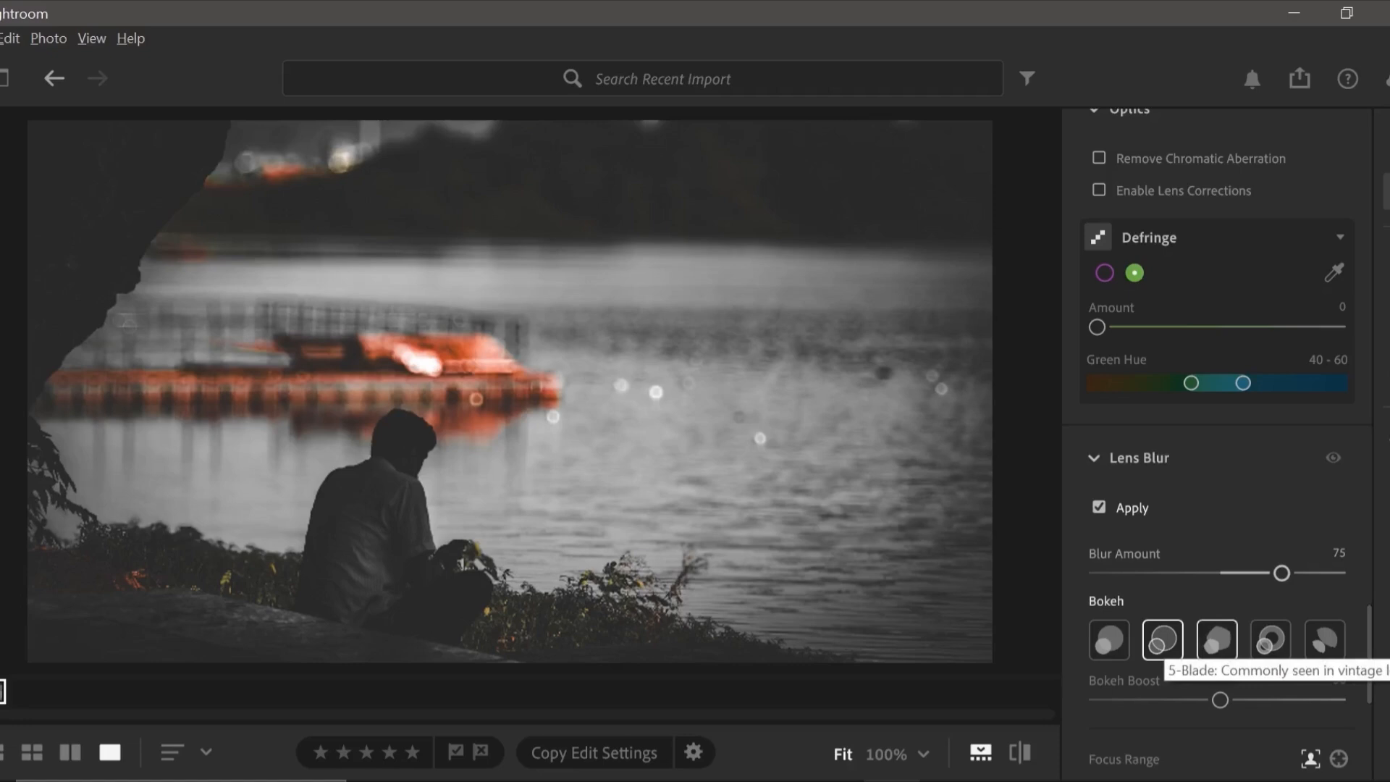
click(1217, 639)
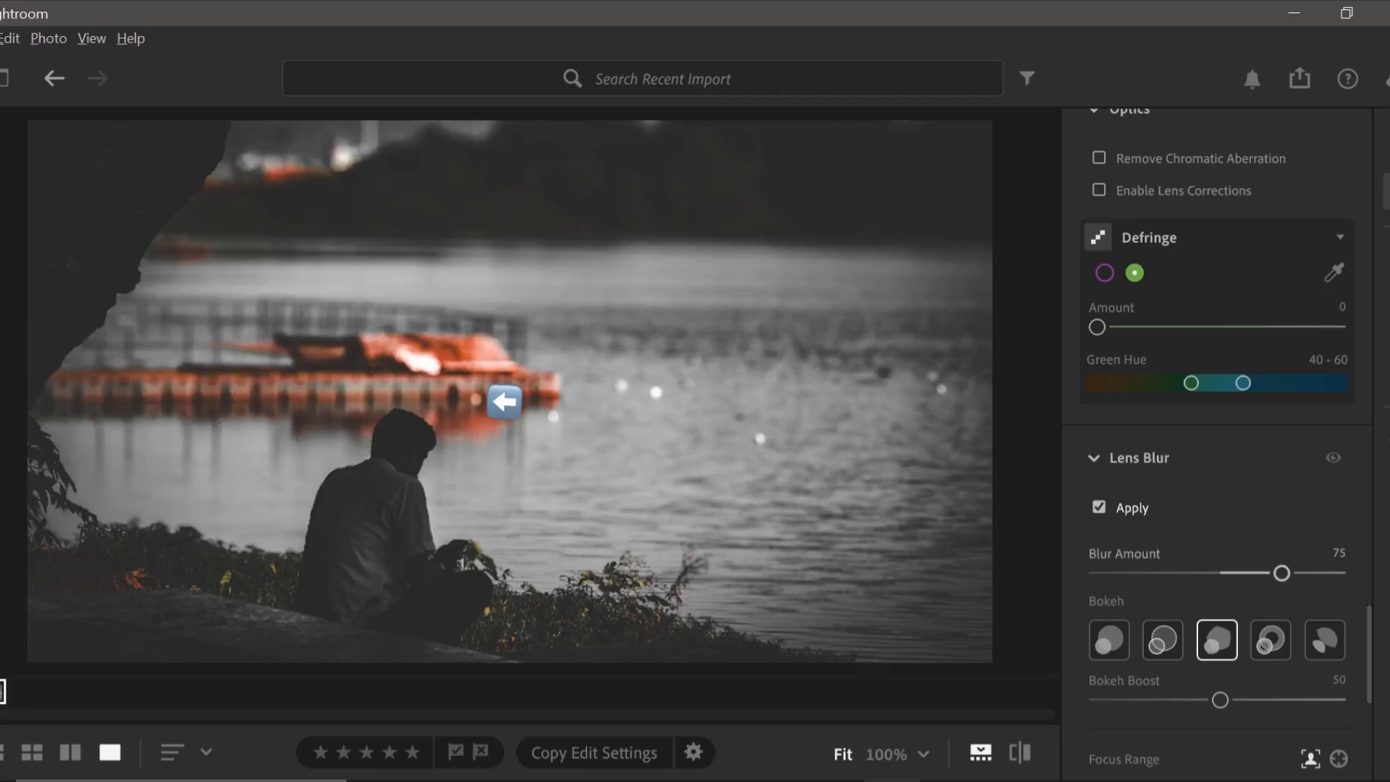
Change the Lens Blur bokeh shape to Ring, trying Cat Eye for comparison, and set the Bokeh Boost to 55.
click(1271, 639)
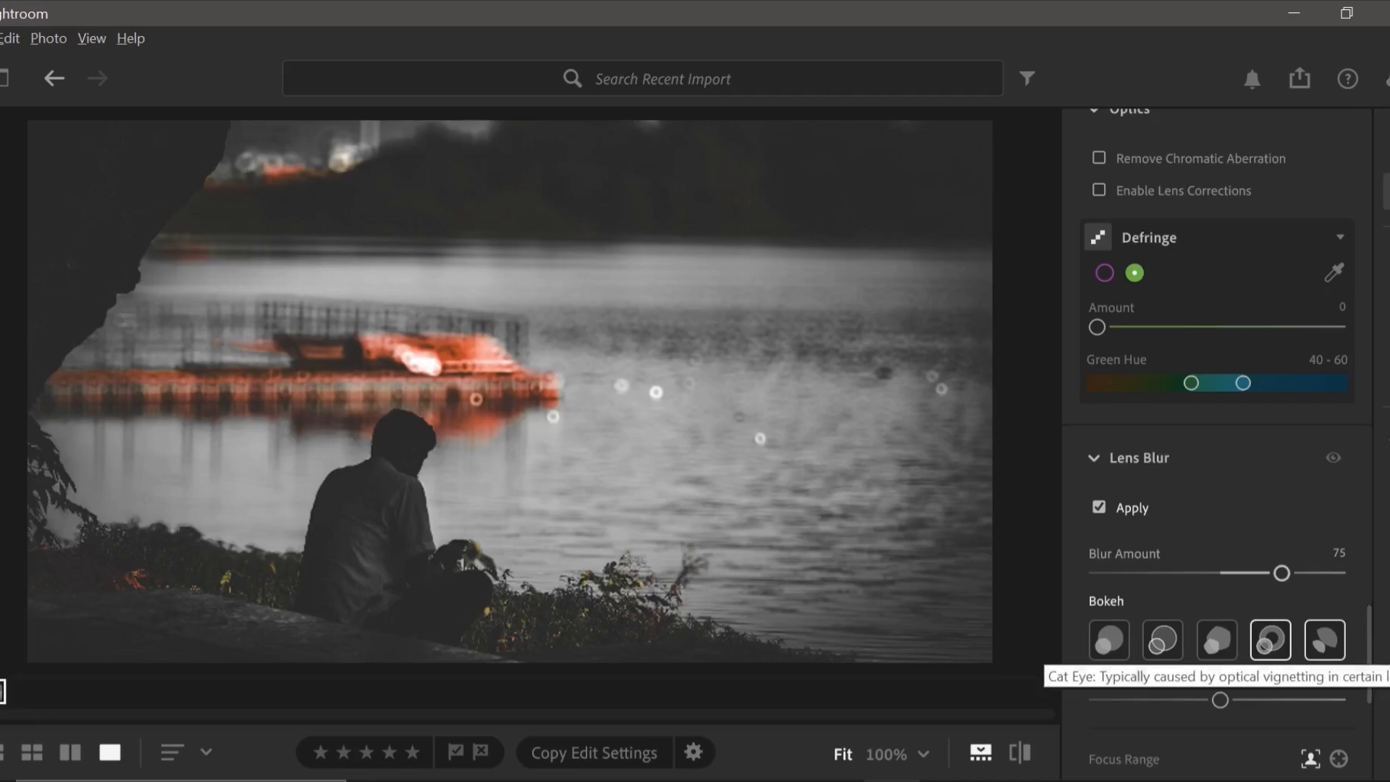
click(1325, 640)
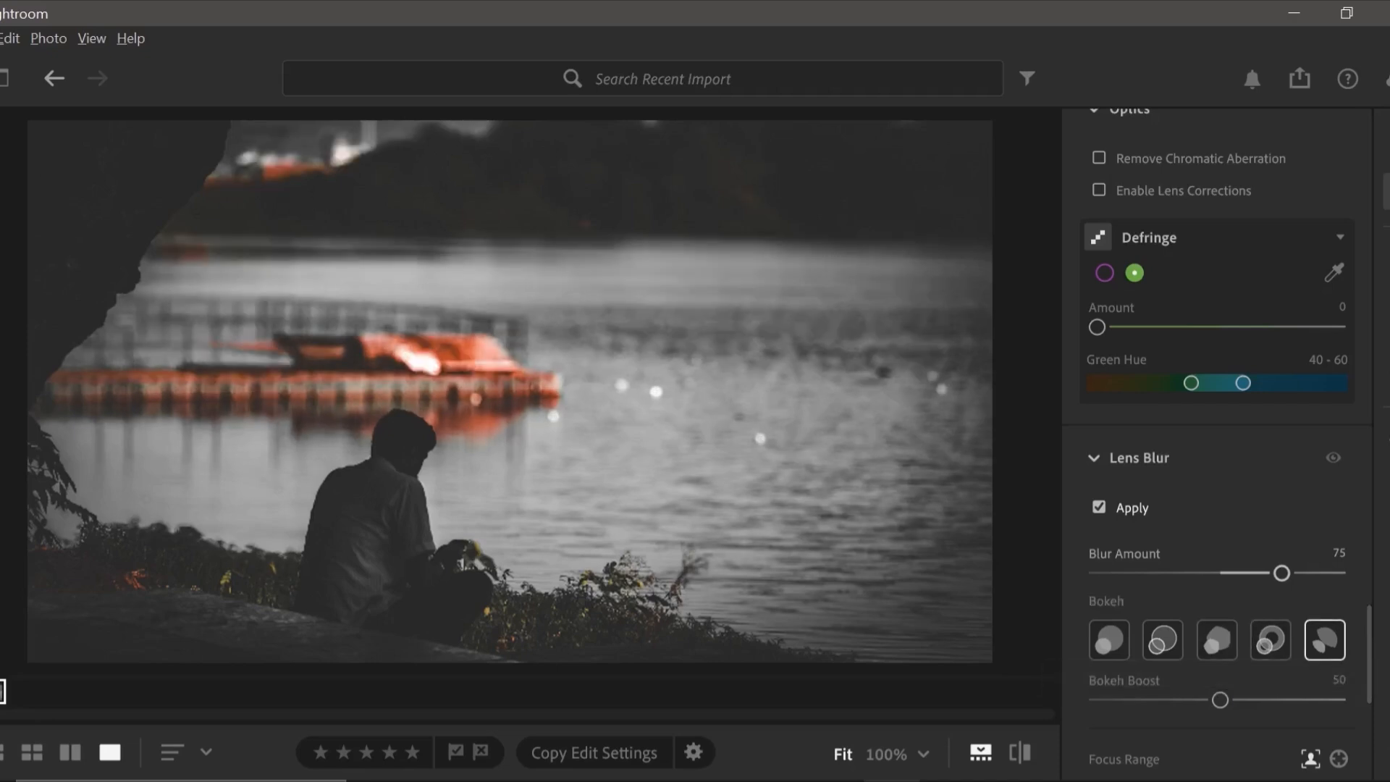
click(1271, 640)
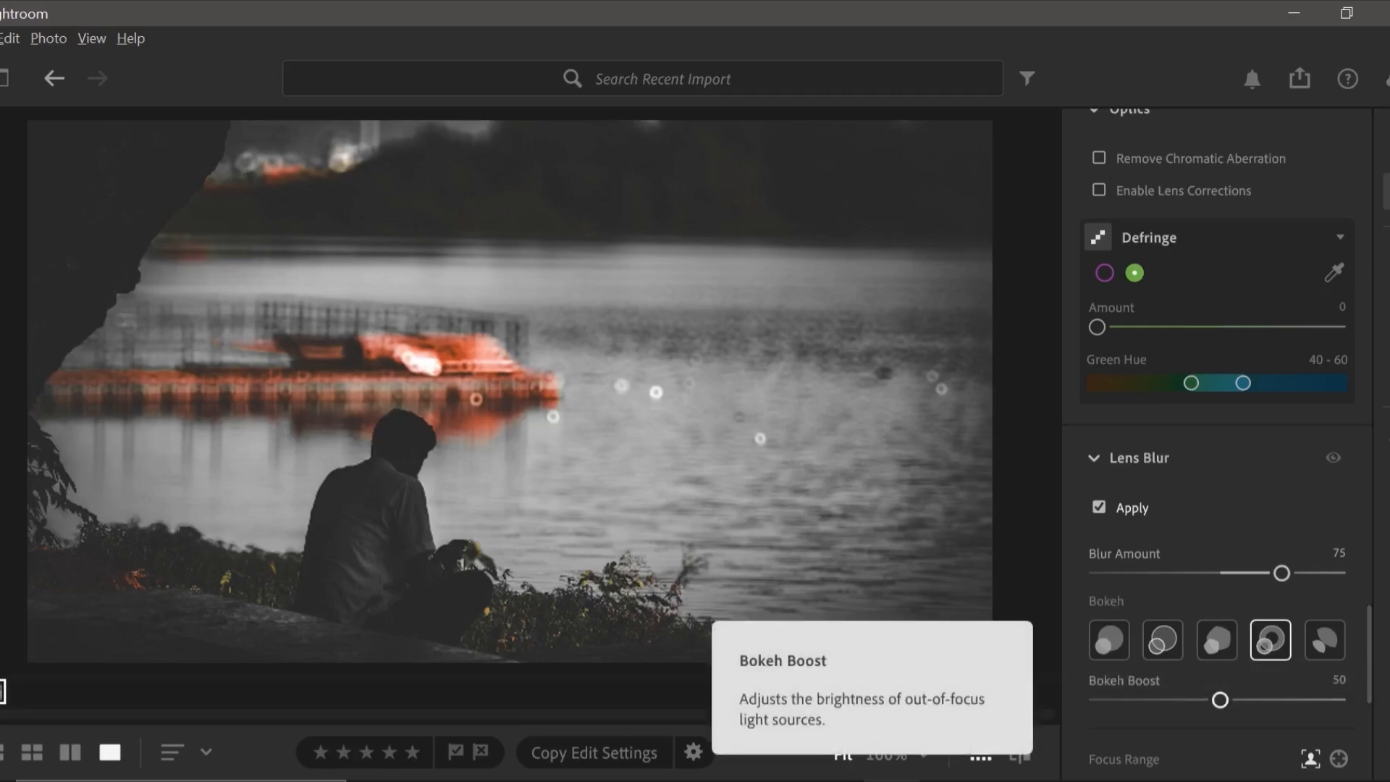
drag(1220, 700, 1343, 699)
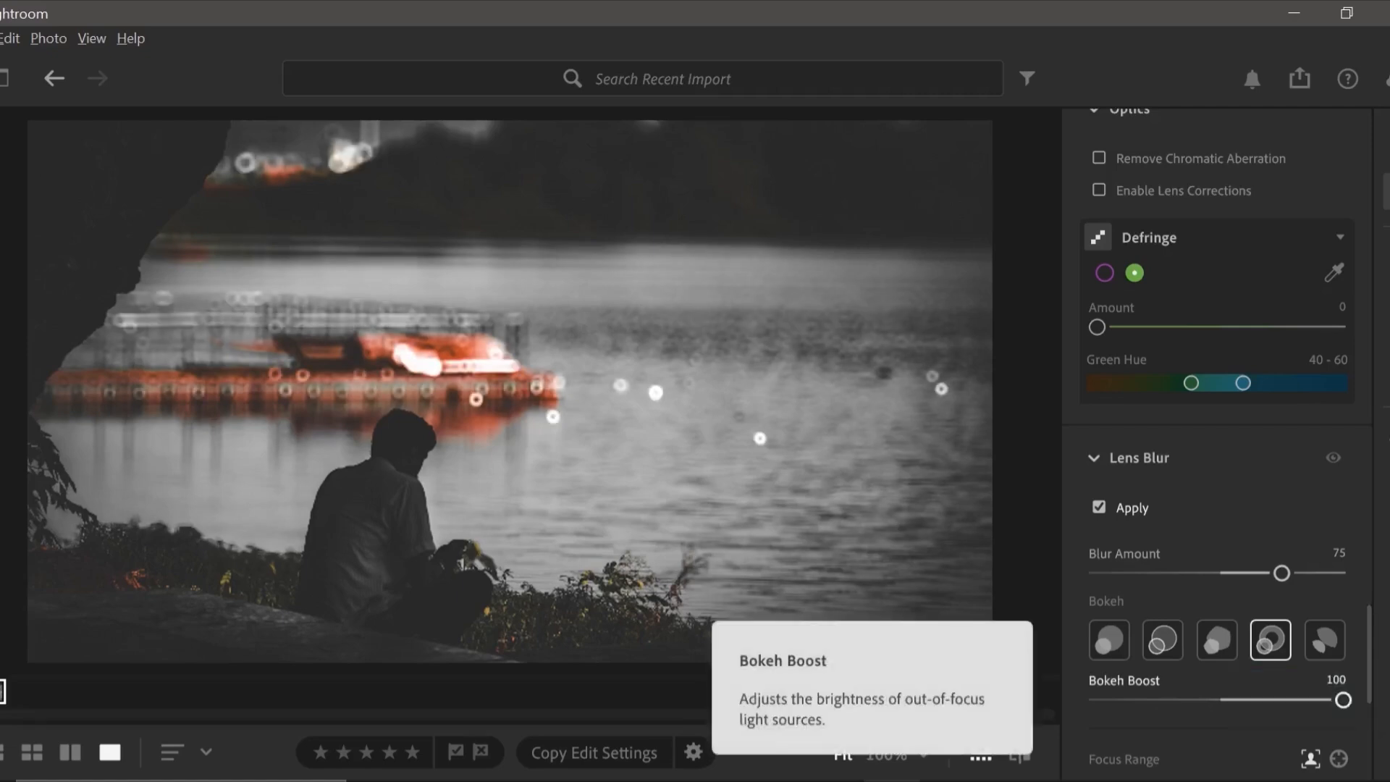
drag(1343, 699, 1232, 699)
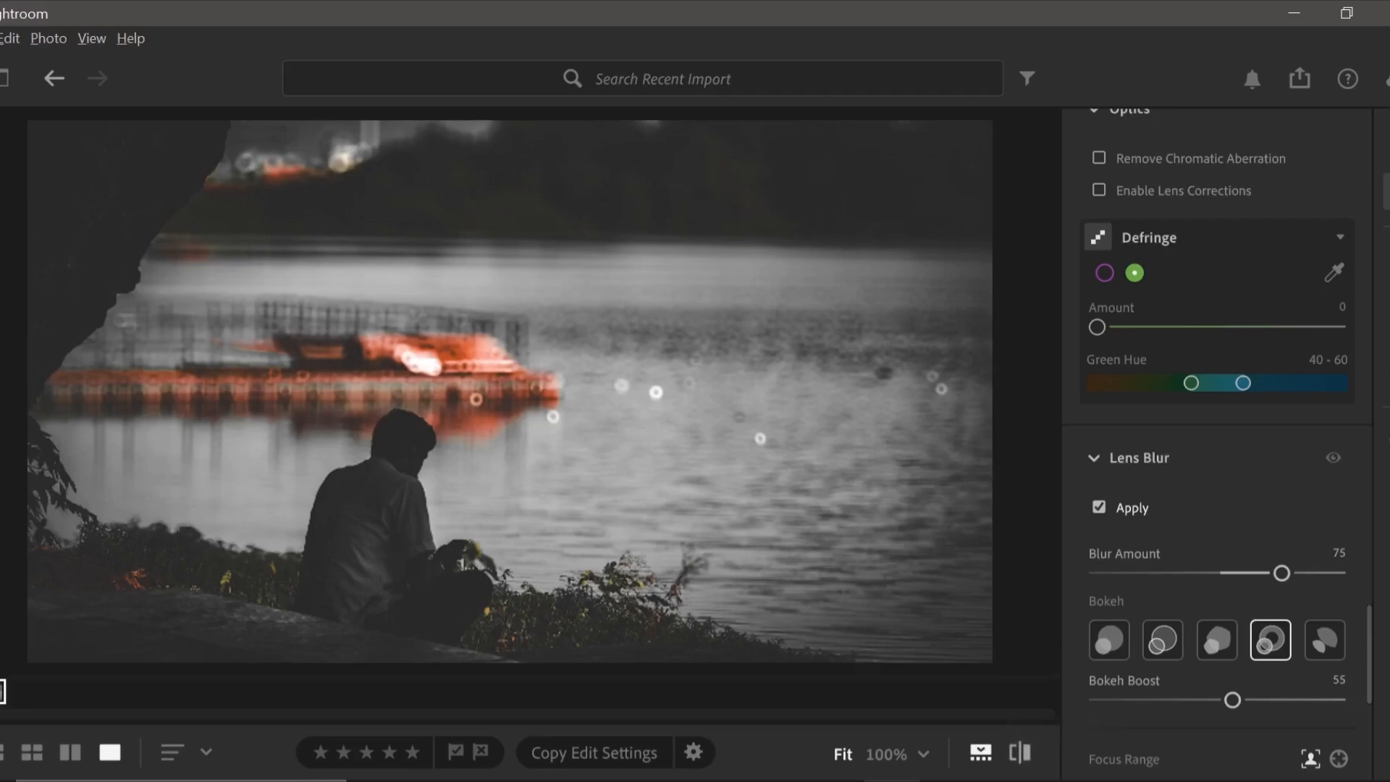
Show the original unedited photo for comparison and return to the edited version.
click(981, 752)
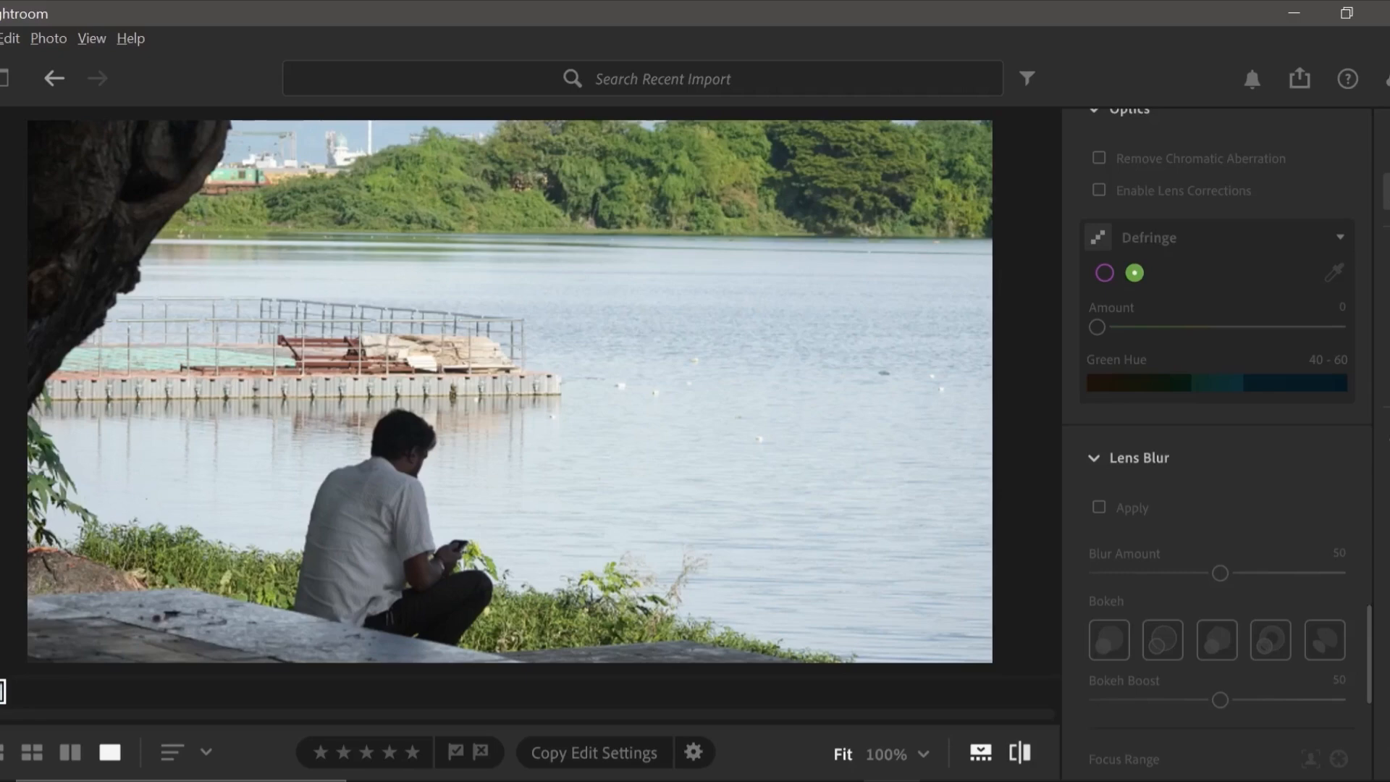
click(1020, 753)
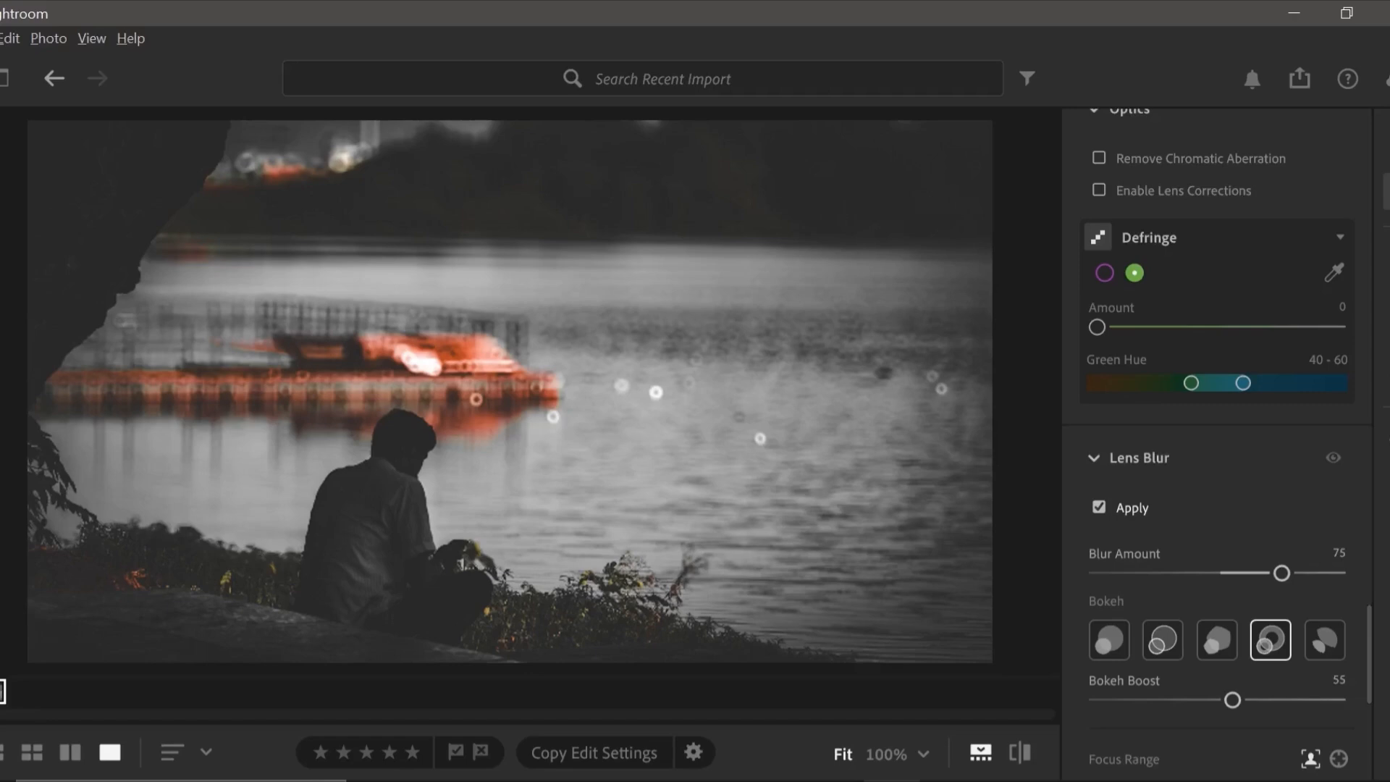
scroll(1216, 434, up, 4)
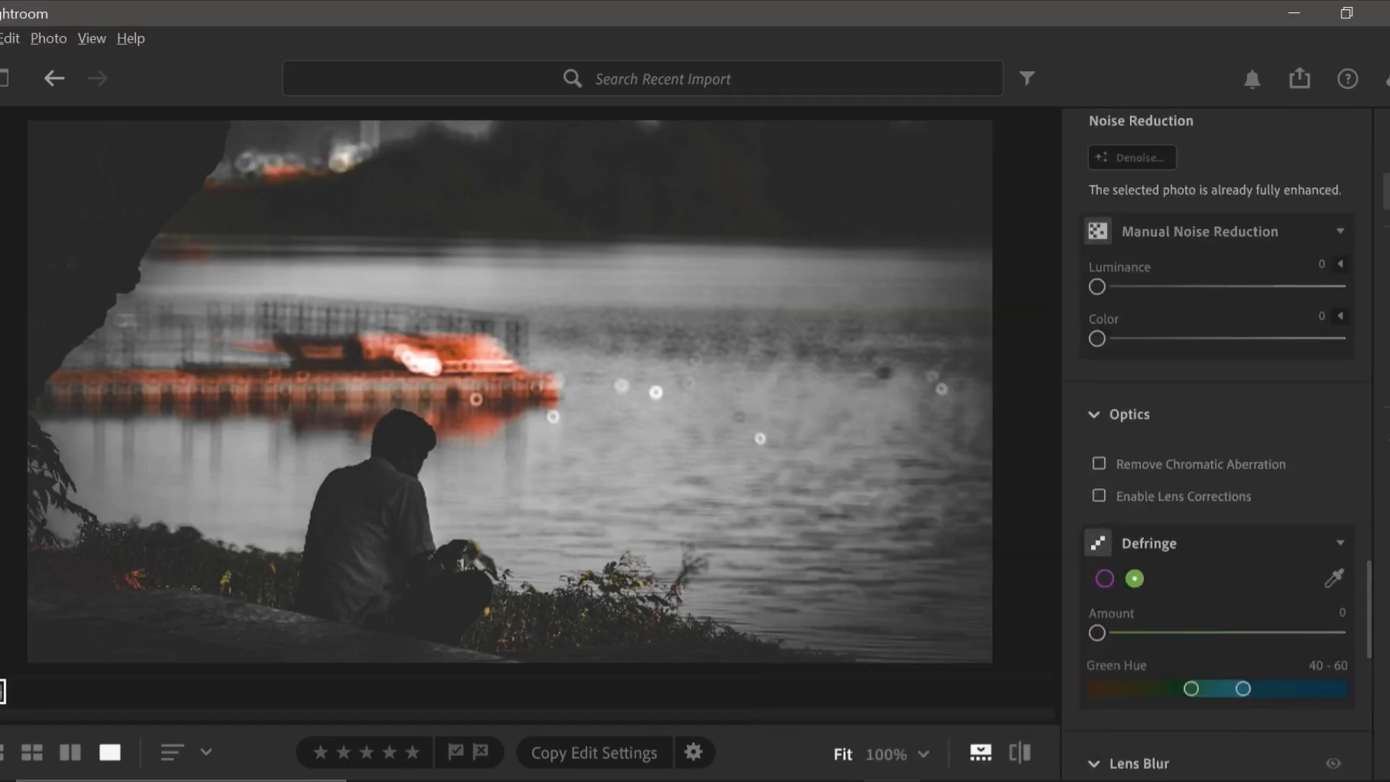